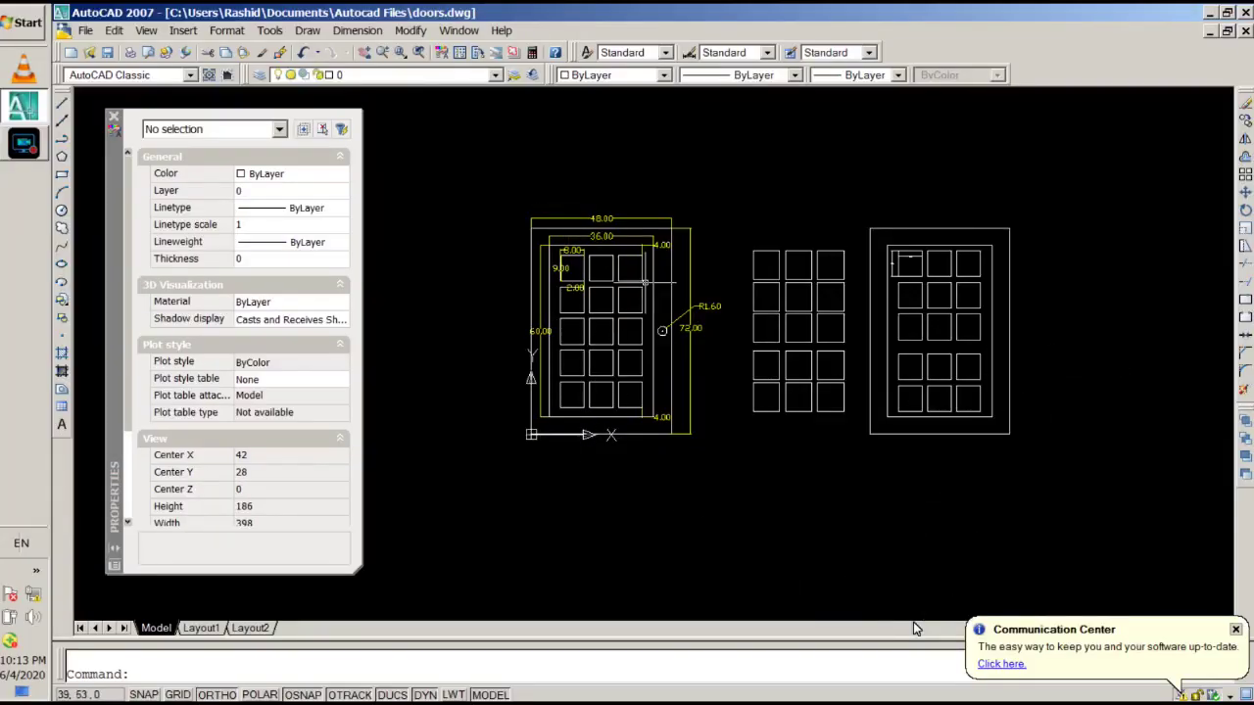
Window-select the dimensioned door and start a move, then cancel it
{"action": "scroll", "coordinate": [645, 281], "scroll_direction": "up", "scroll_amount": 3}
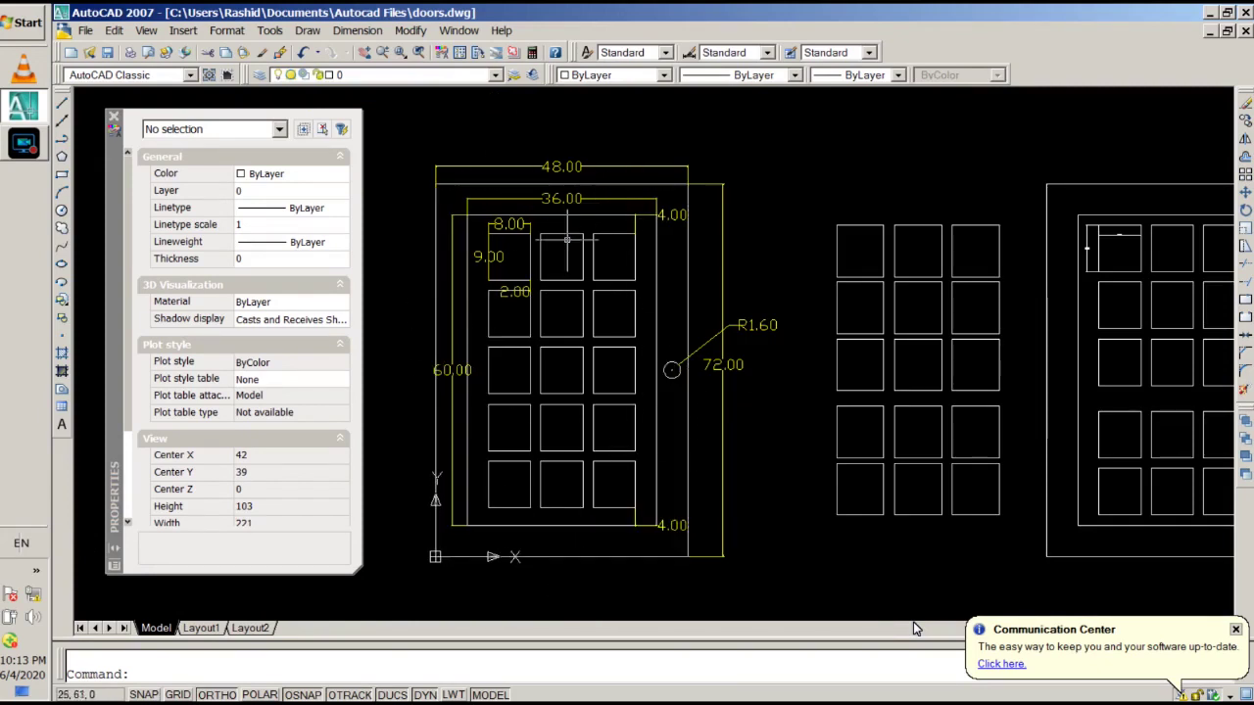
{"action": "scroll", "coordinate": [722, 495], "scroll_direction": "down", "scroll_amount": 2}
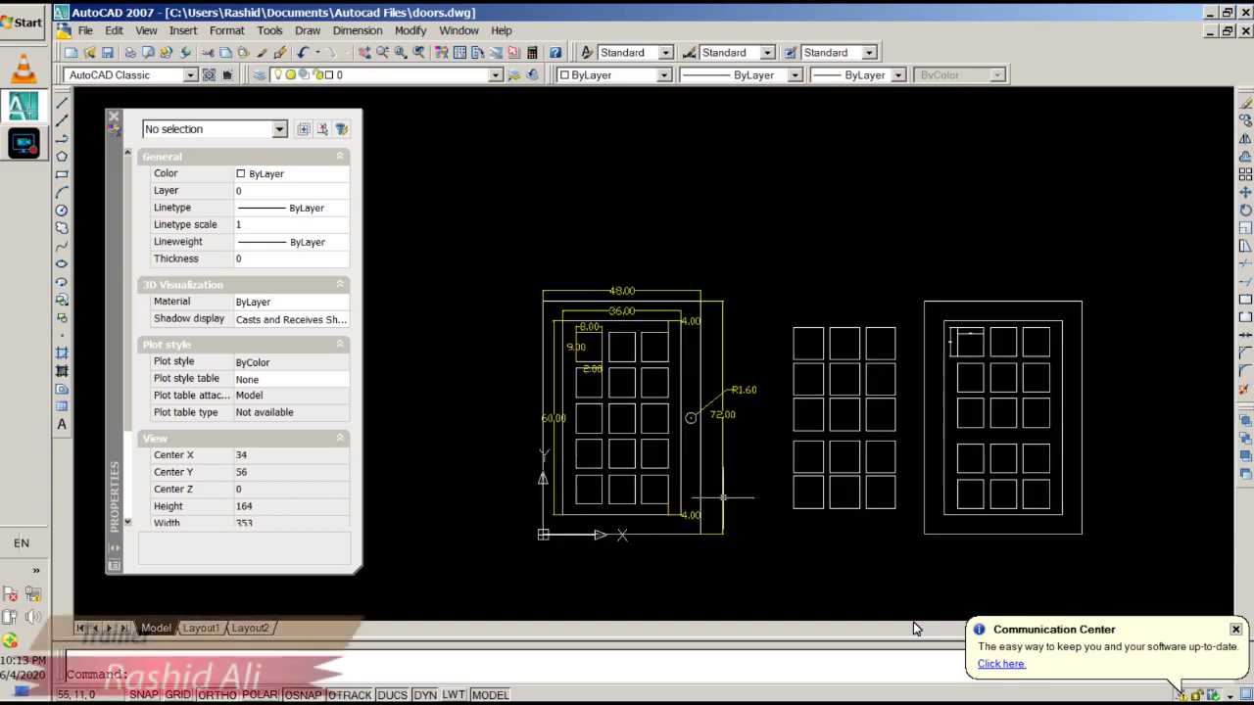
{"action": "left_click", "coordinate": [507, 280]}
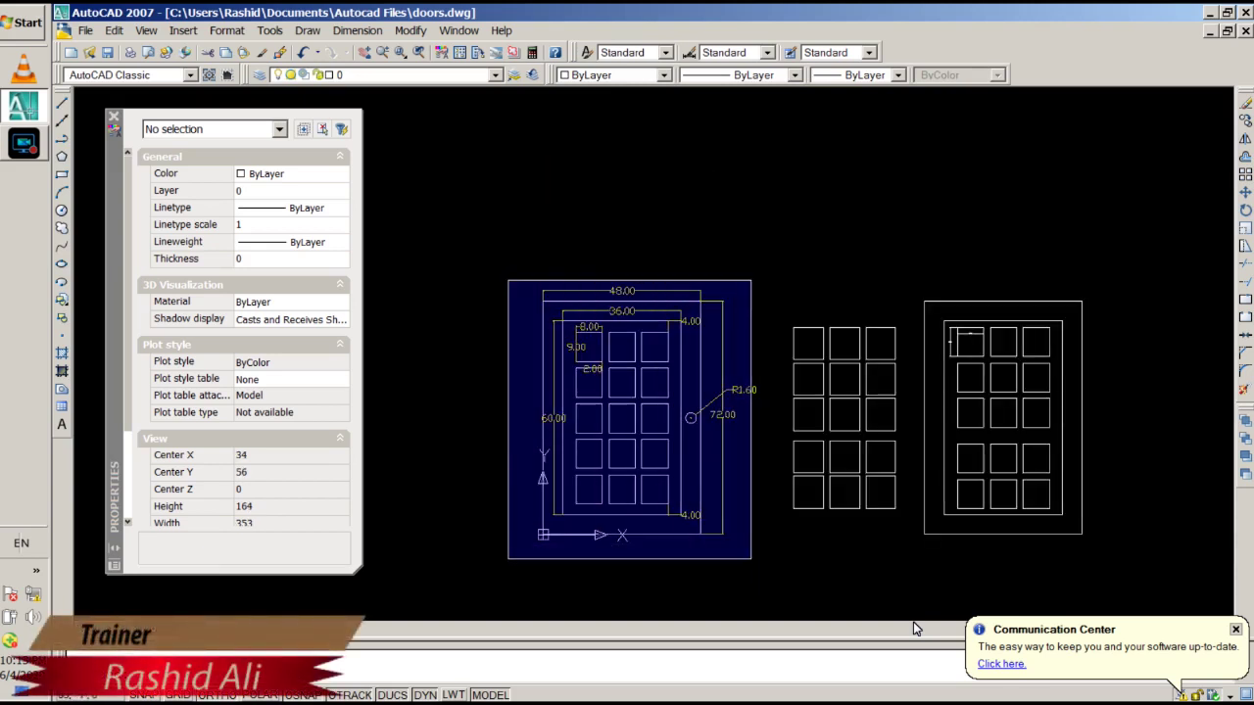
{"action": "left_click", "coordinate": [752, 559]}
{"action": "type", "text": "m"}
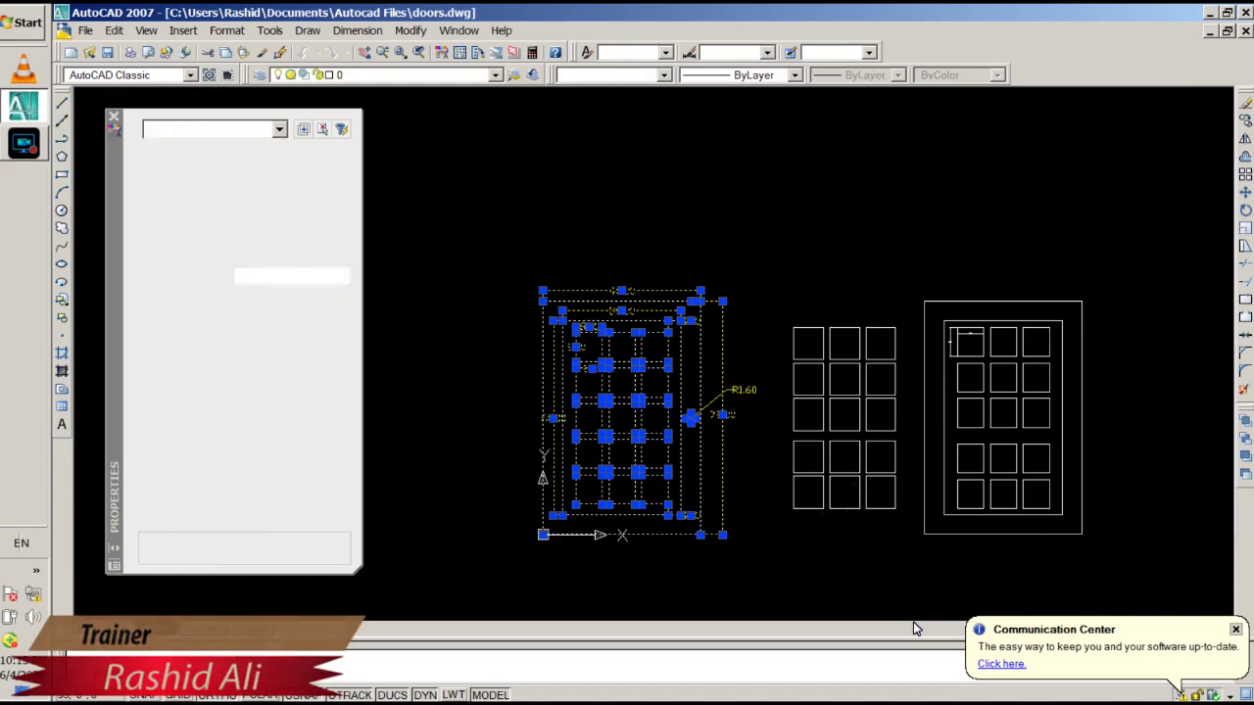
{"action": "key", "text": "Return"}
{"action": "key", "text": "Escape"}
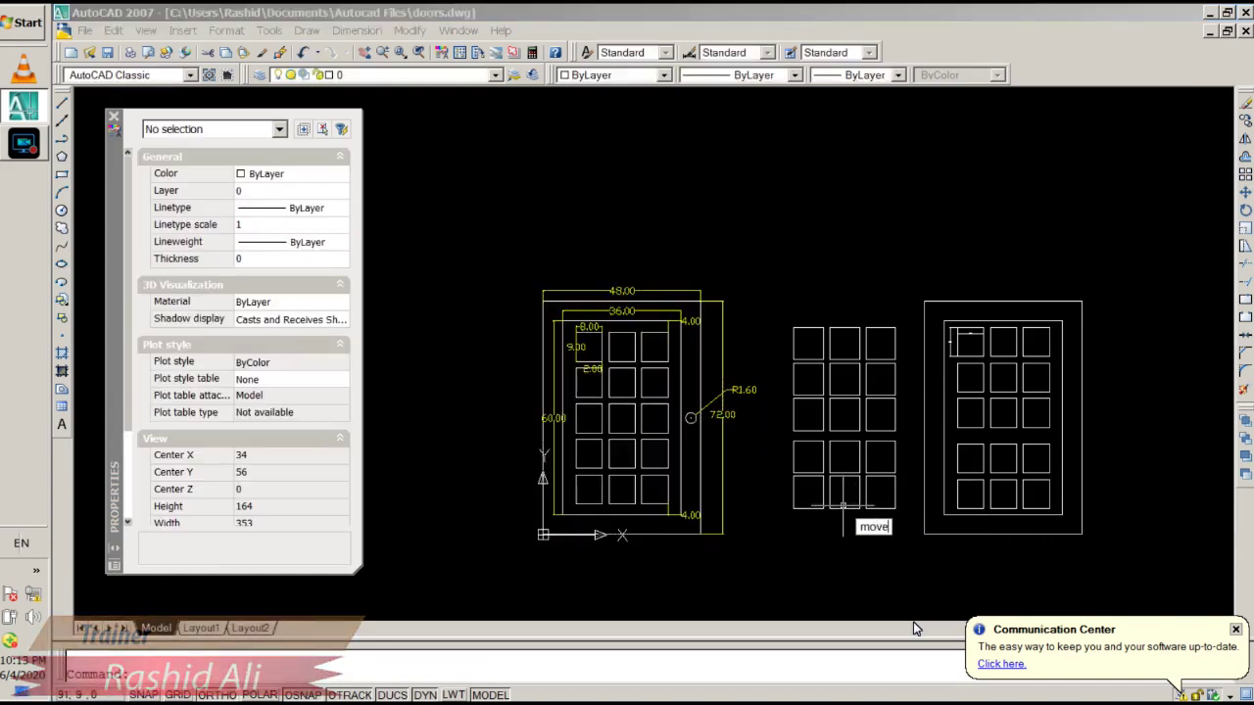
Move the dimensioned door 80 units left, using its lower-left corner as the base point
{"action": "key", "text": "Return"}
{"action": "left_click", "coordinate": [751, 287]}
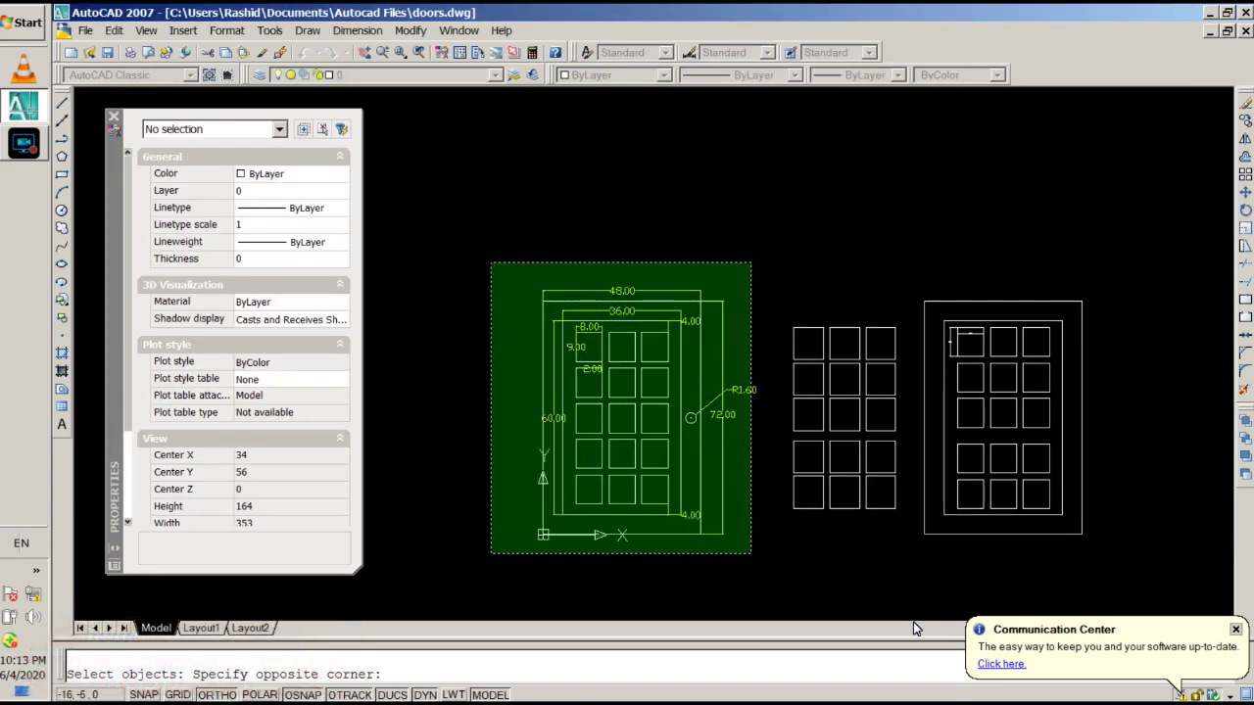
{"action": "left_click", "coordinate": [492, 557]}
{"action": "key", "text": "Return"}
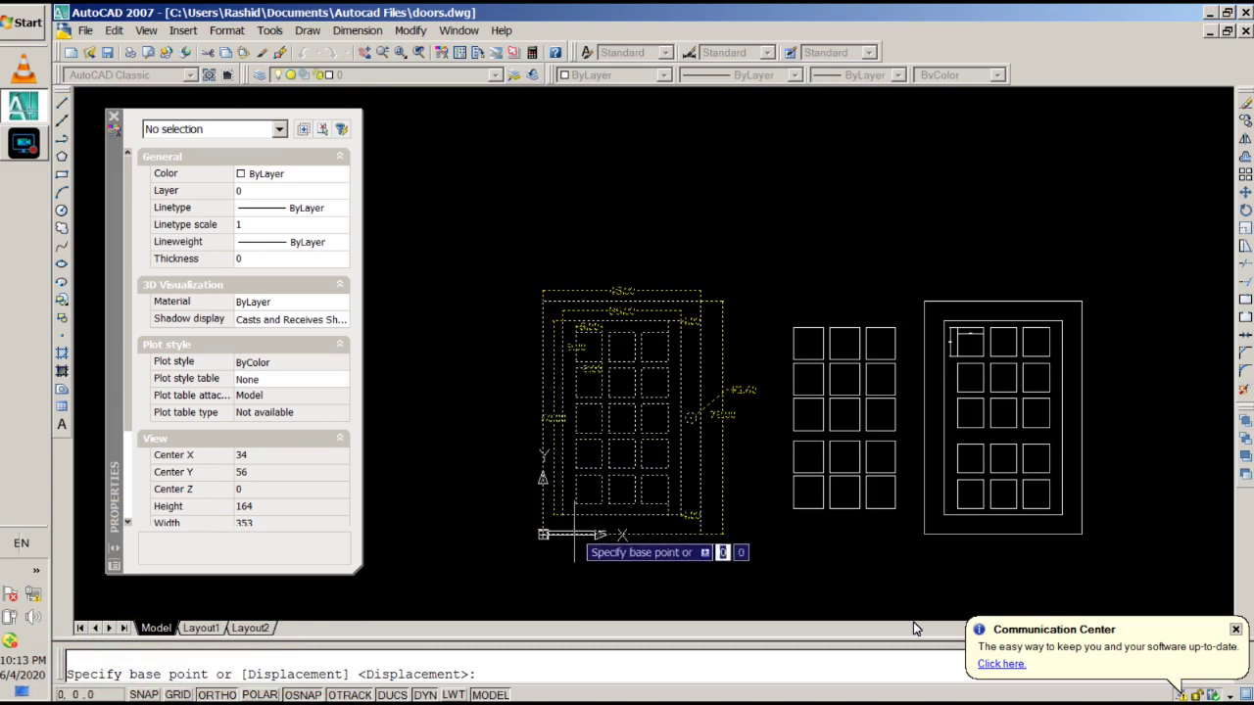
{"action": "left_click", "coordinate": [583, 559]}
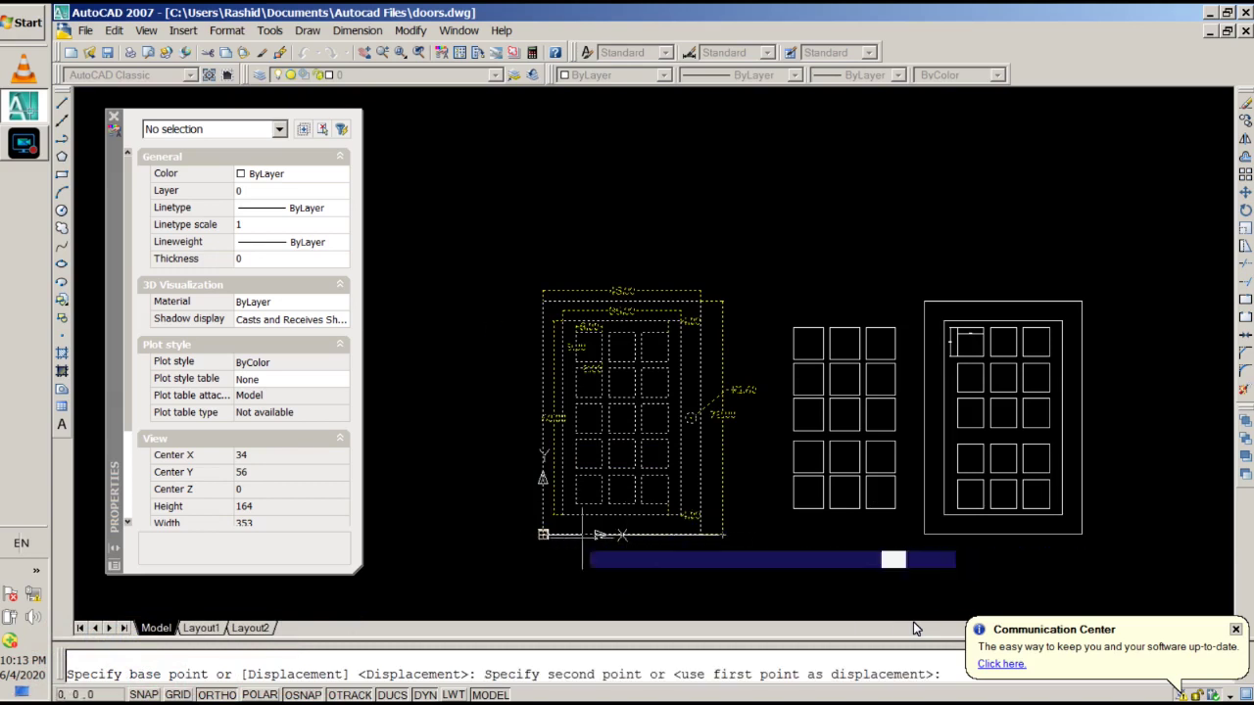
{"action": "left_click", "coordinate": [465, 529]}
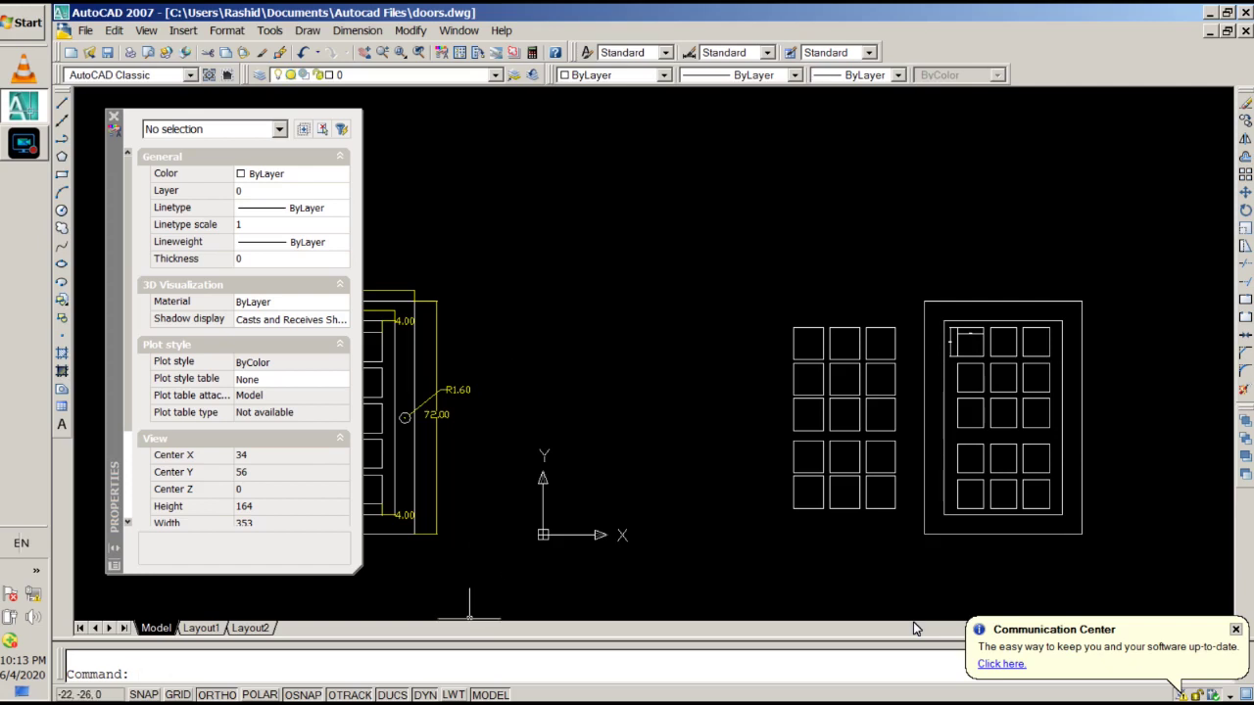
{"action": "type", "text": "unit"}
Set the drawing's length precision to 0.00 in Drawing Units
{"action": "key", "text": "Return"}
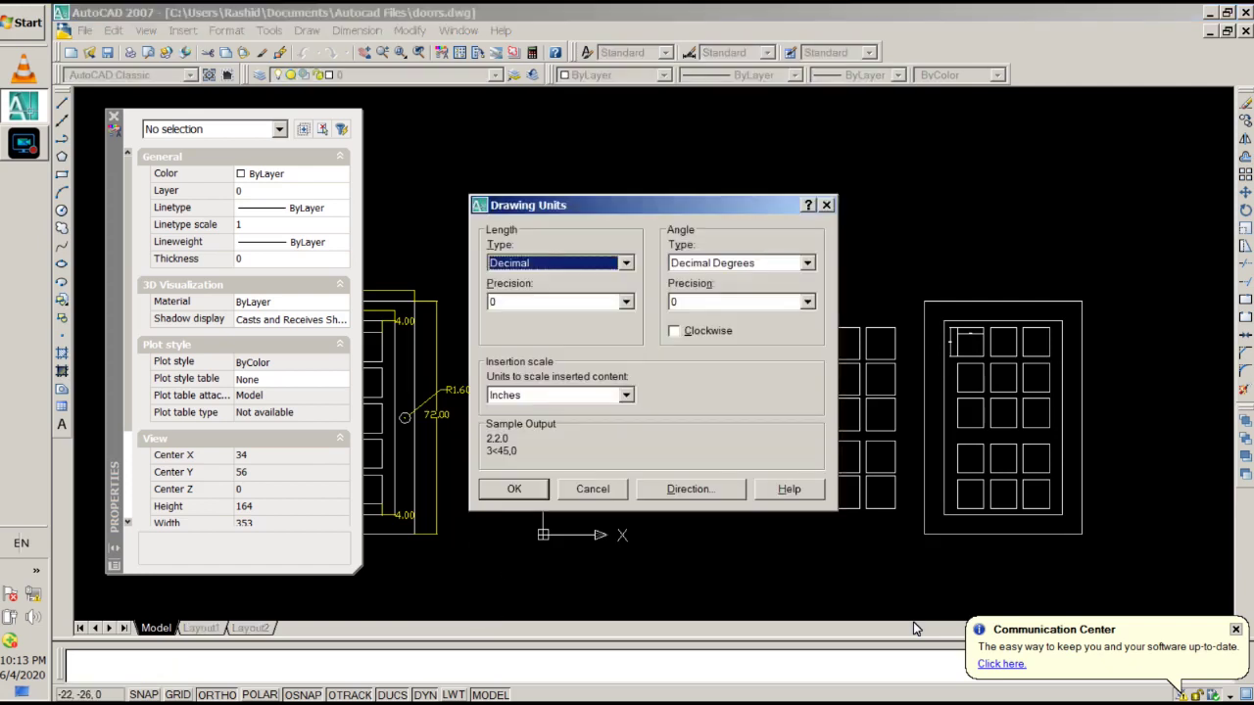
{"action": "key", "text": "Tab"}
{"action": "key", "text": "alt+Down"}
{"action": "key", "text": "Down"}
{"action": "key", "text": "Down"}
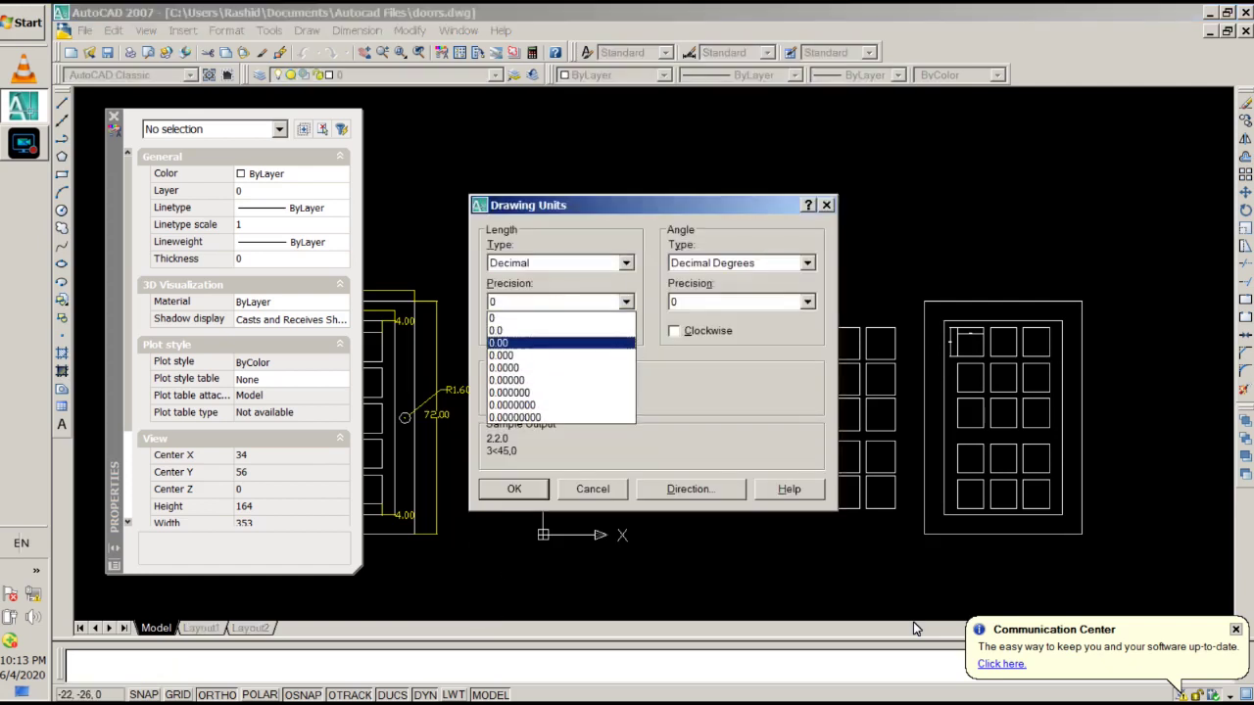
{"action": "key", "text": "Return"}
{"action": "key", "text": "Tab"}
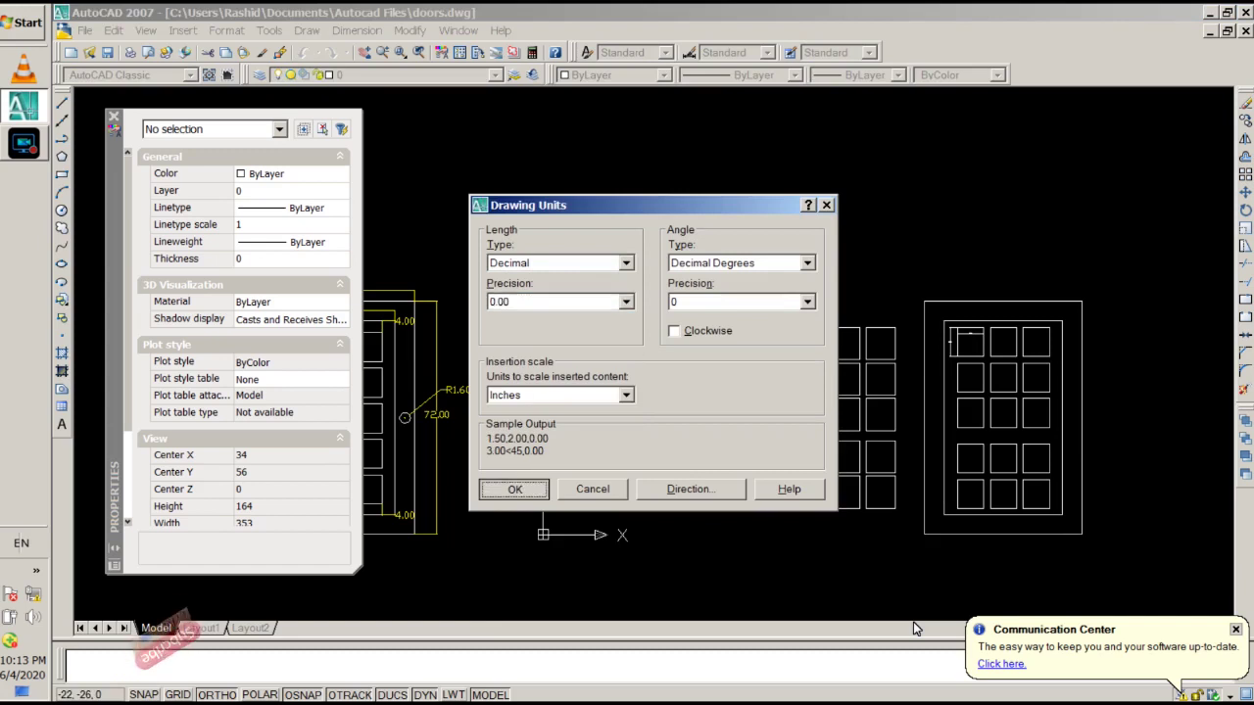
{"action": "key", "text": "Return"}
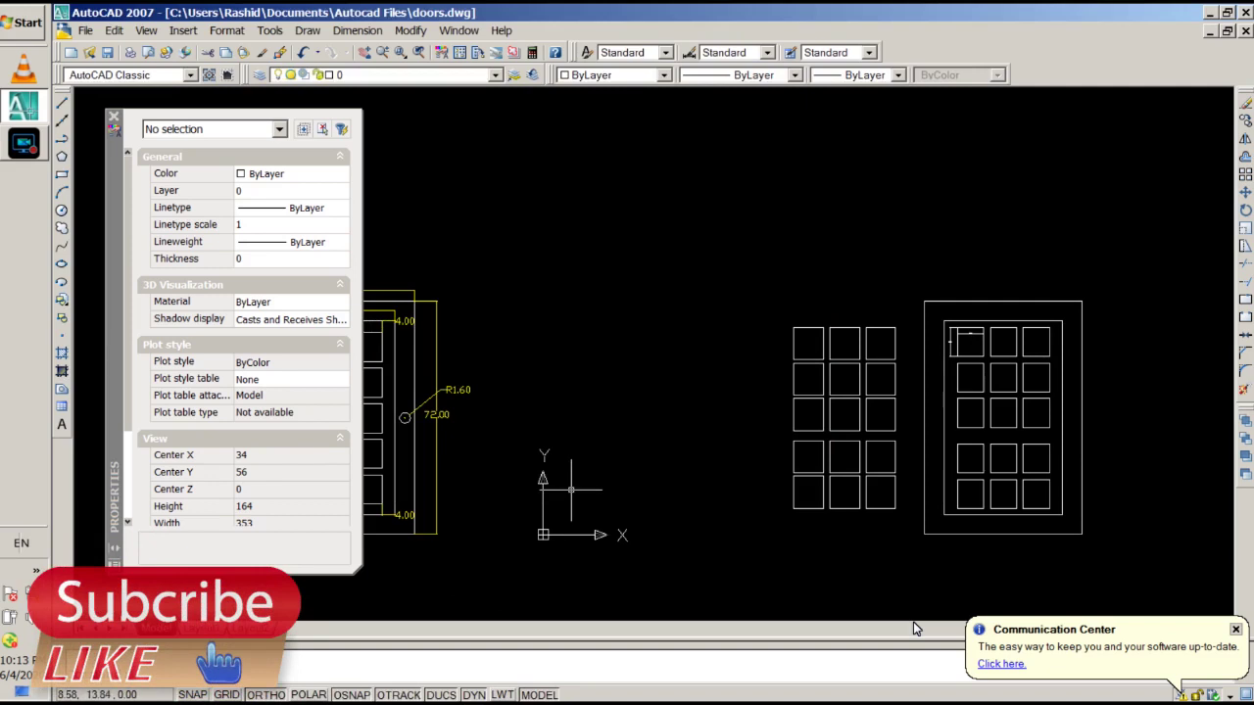
Reset the drawing limits from 0,0 to an upper-right corner of 100,100
{"action": "type", "text": "limits"}
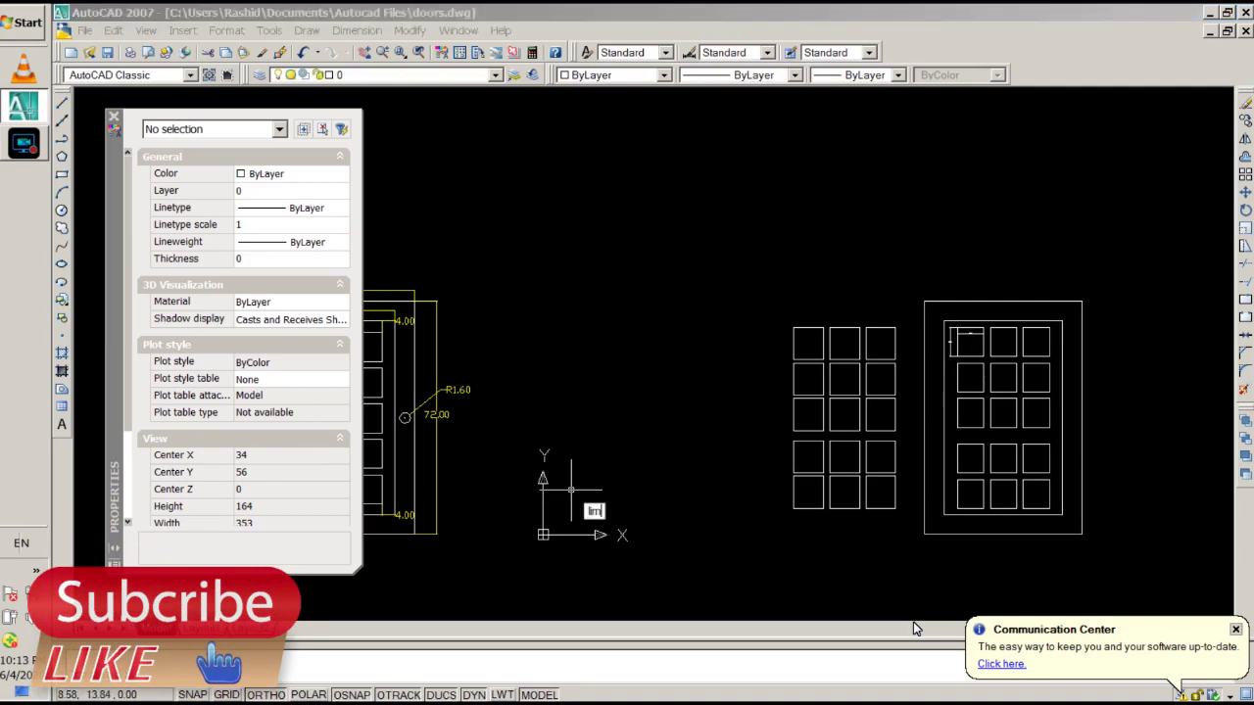
{"action": "key", "text": "Return"}
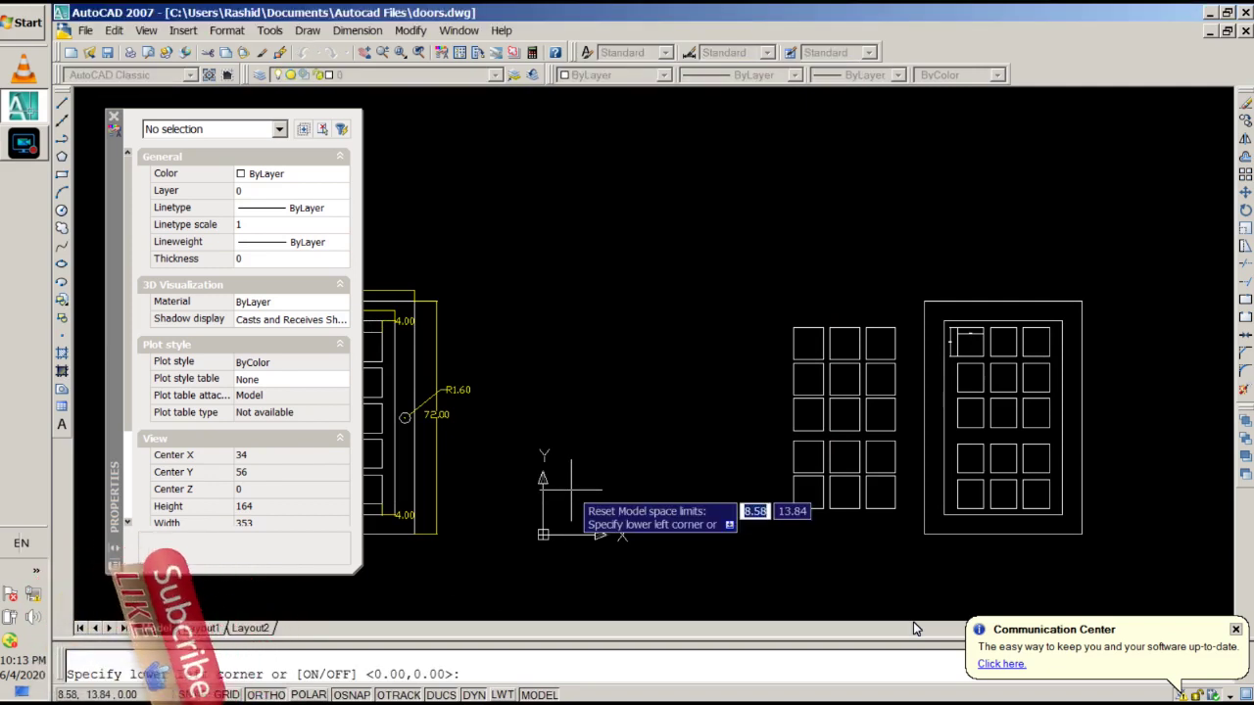
{"action": "key", "text": "Return"}
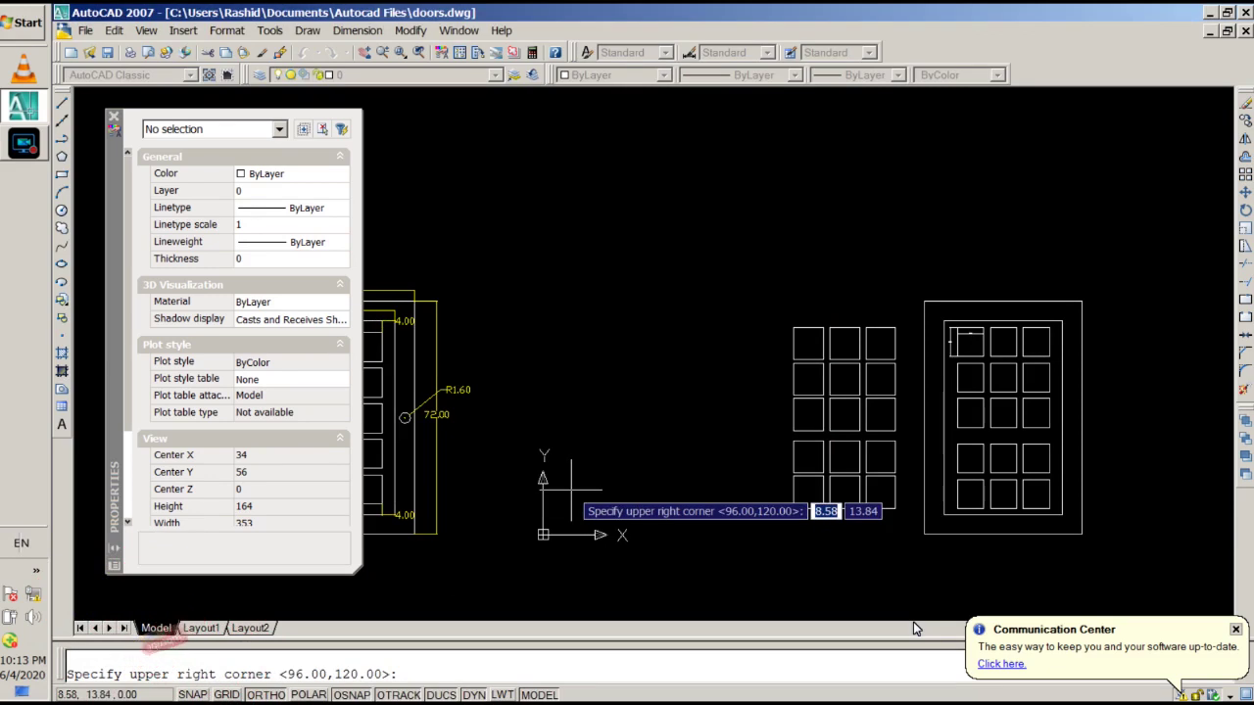
{"action": "type", "text": "10"}
{"action": "type", "text": ",100"}
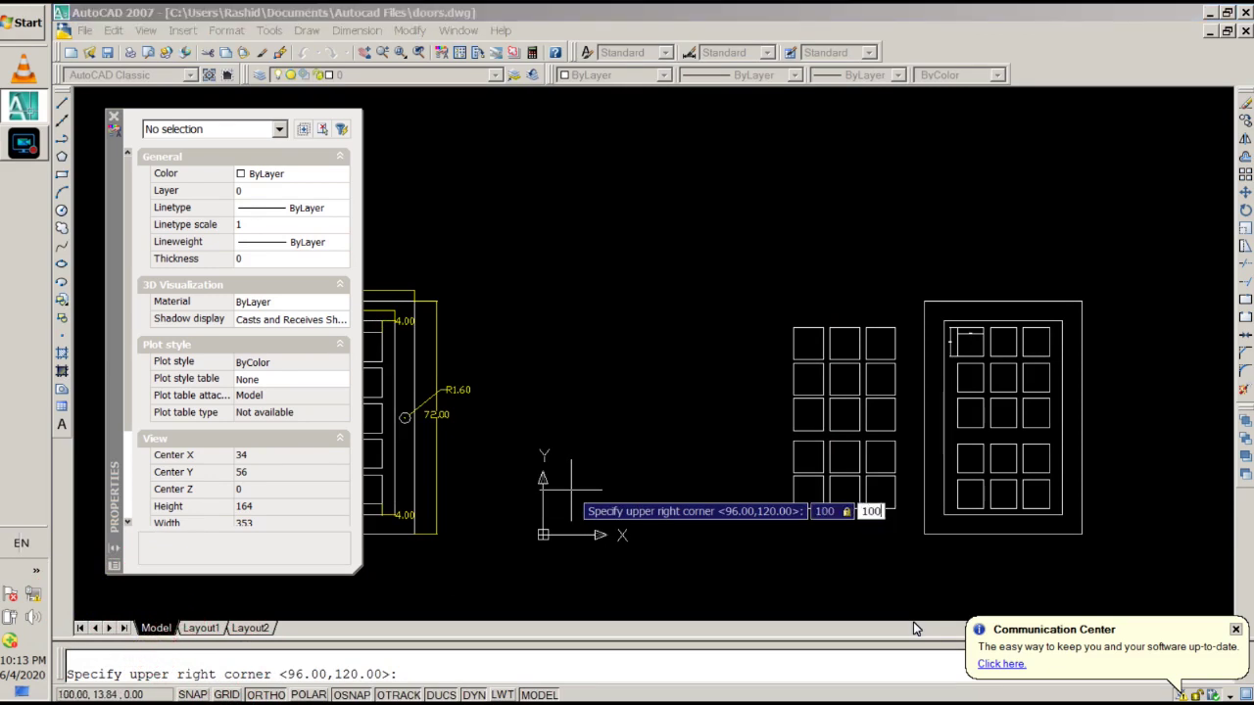
{"action": "key", "text": "Return"}
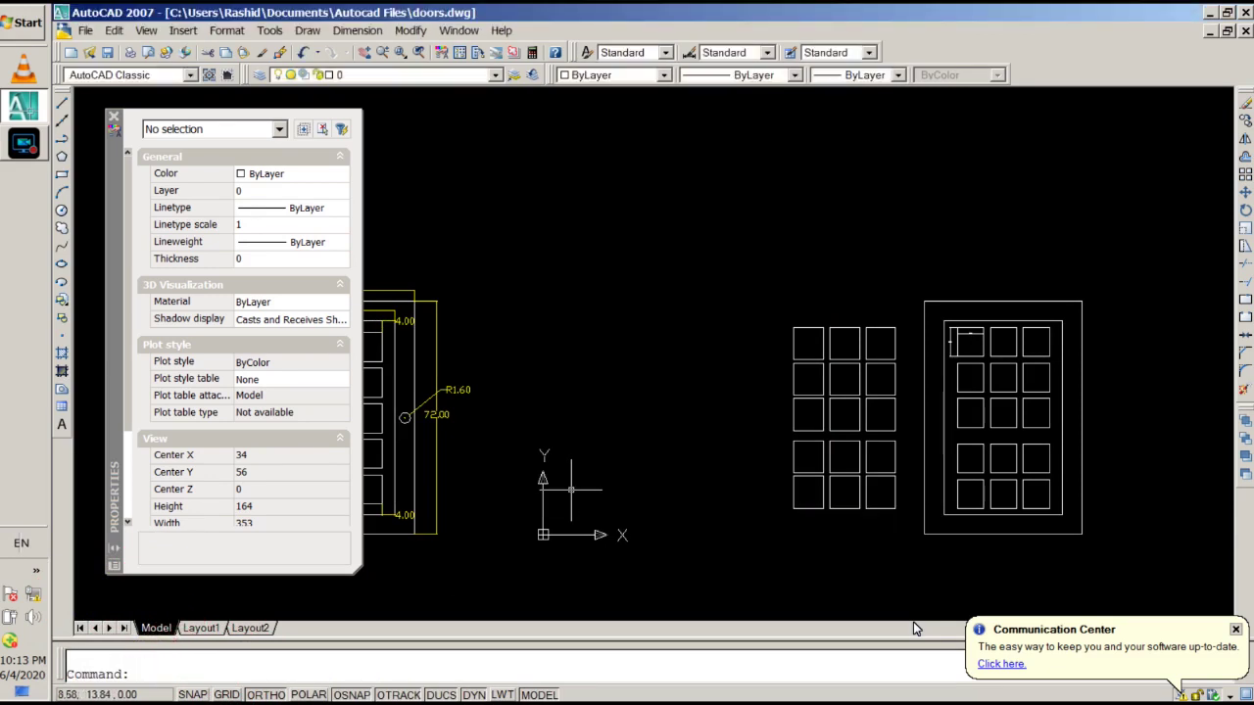
Draw a 48 × 72 rectangle with its first corner at 0,0
{"action": "type", "text": "rectangle"}
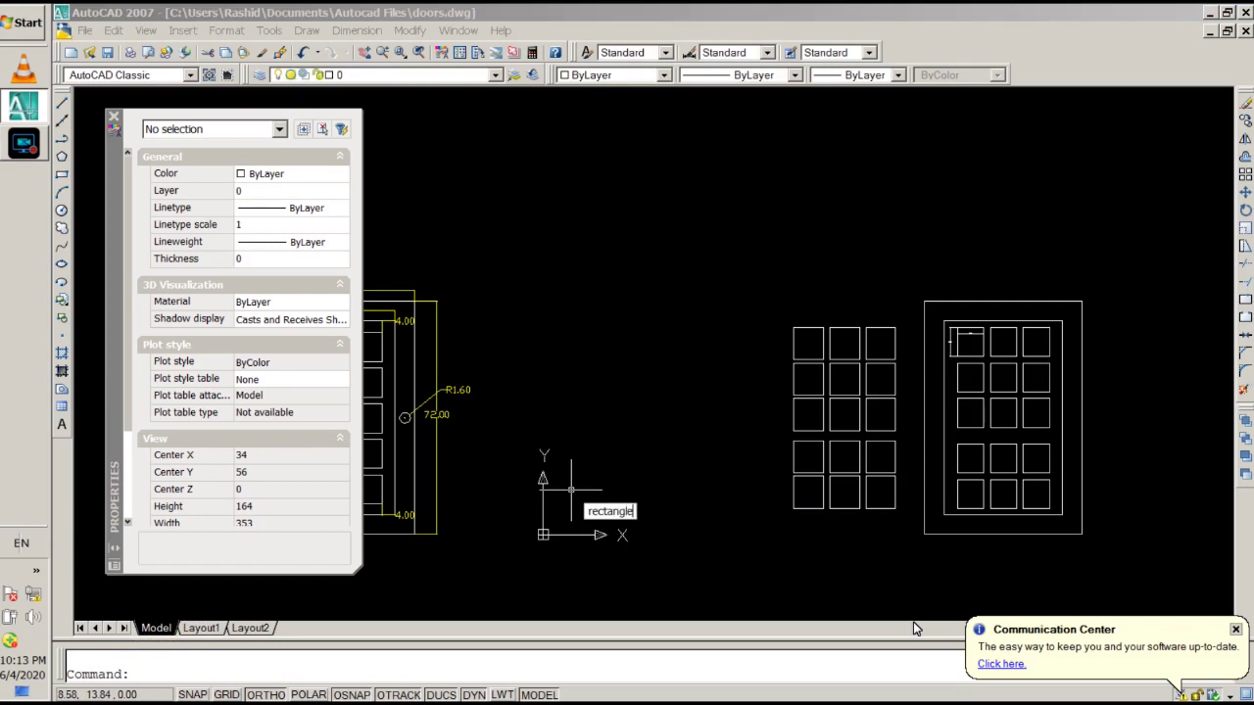
{"action": "key", "text": "Return"}
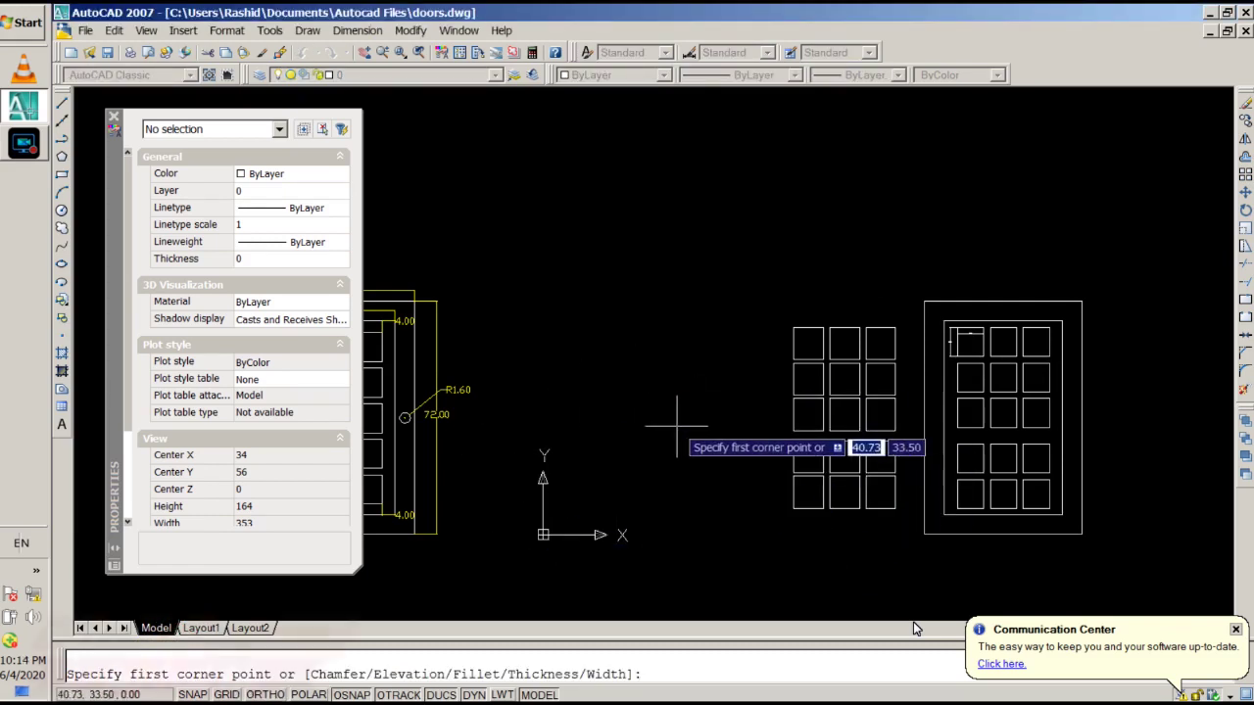
{"action": "type", "text": "0,0"}
{"action": "key", "text": "Return"}
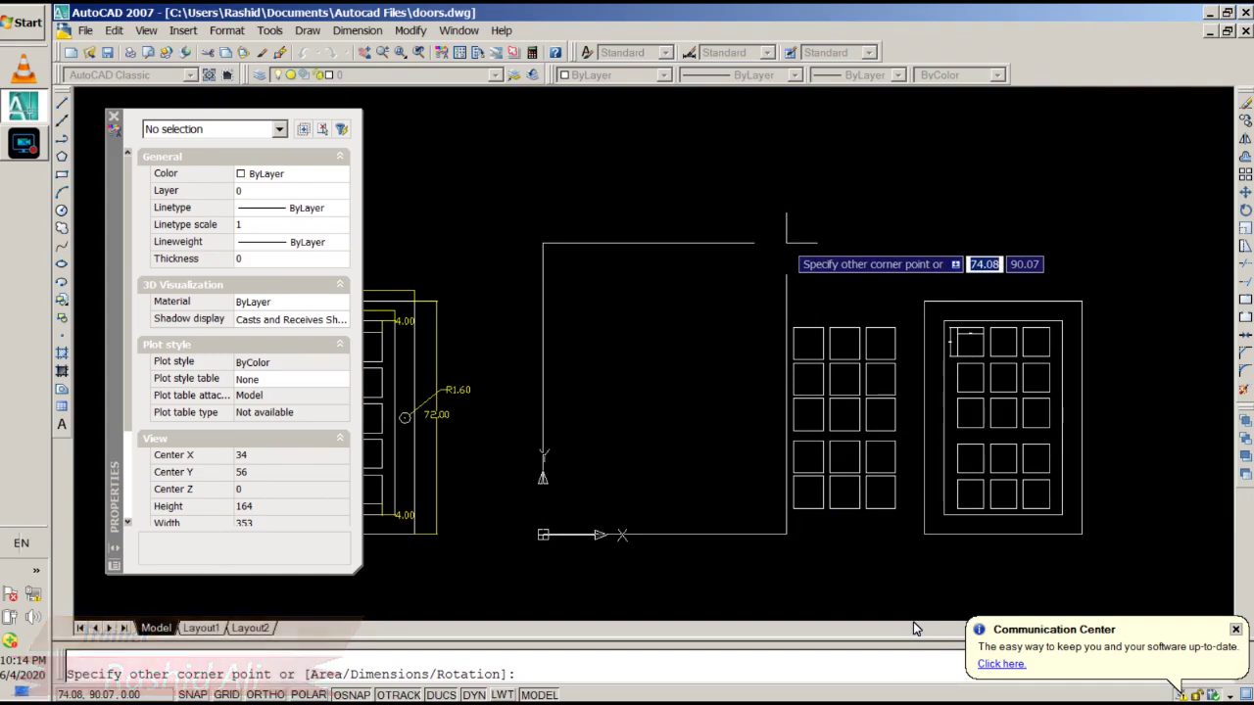
{"action": "type", "text": "48"}
{"action": "key", "text": "Tab"}
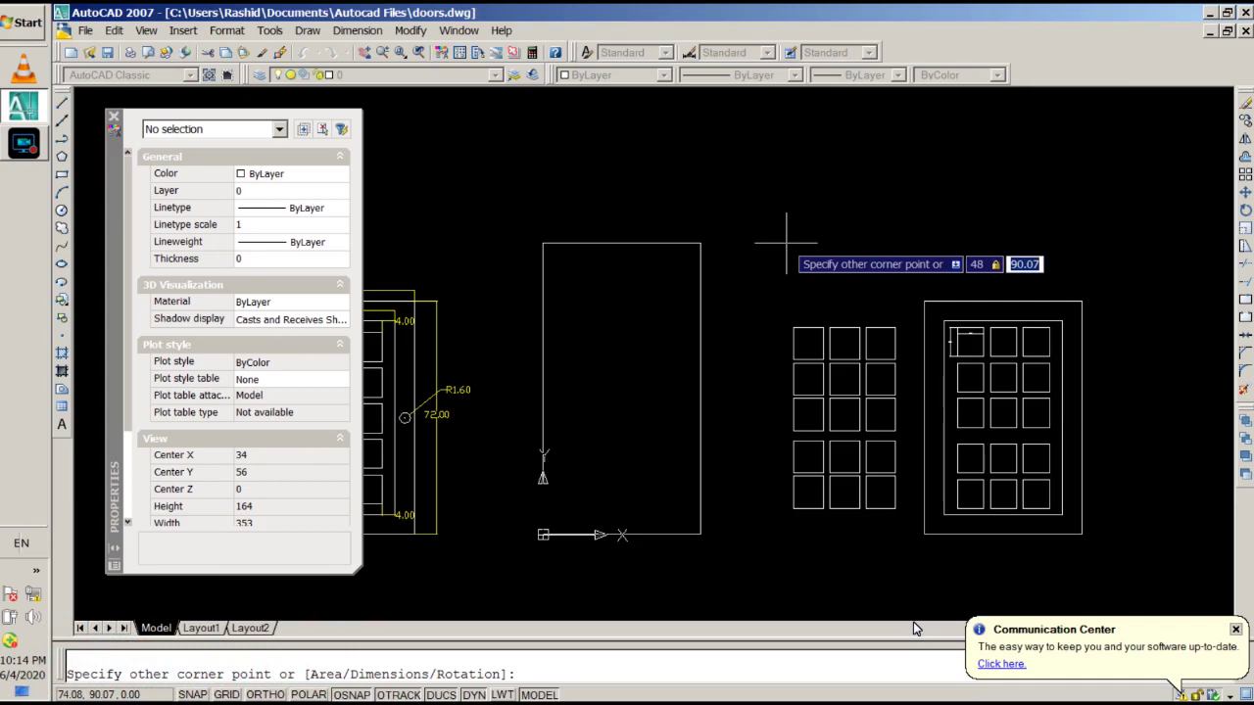
{"action": "type", "text": "72"}
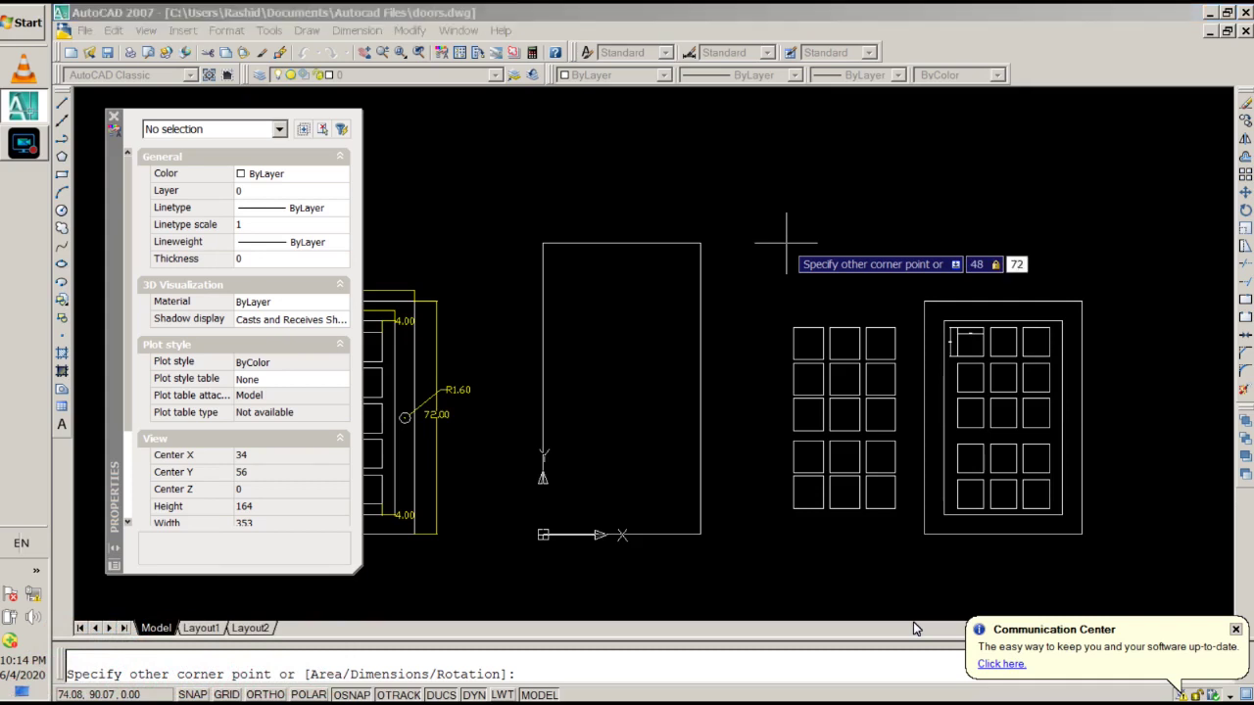
{"action": "key", "text": "Return"}
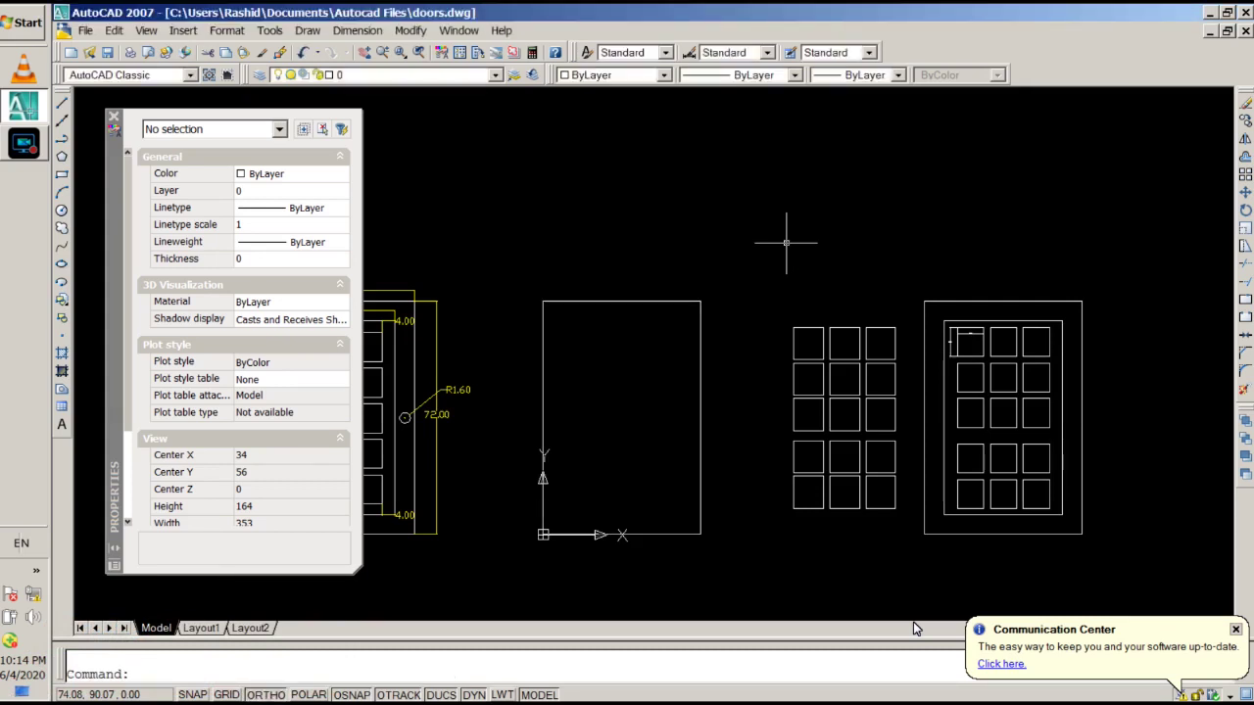
Add linear dimensions for the frame's top width and right-side height
{"action": "scroll", "coordinate": [538, 329], "scroll_direction": "up", "scroll_amount": 2}
{"action": "scroll", "coordinate": [538, 329], "scroll_direction": "down", "scroll_amount": 3}
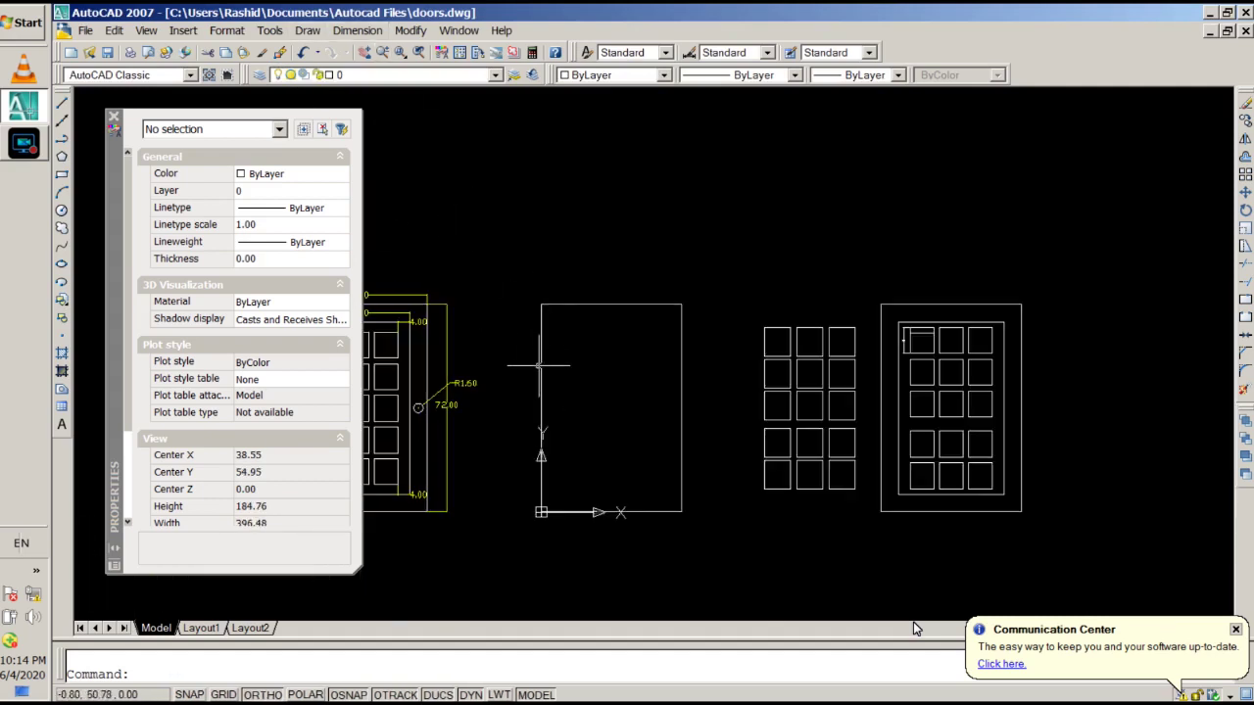
{"action": "left_click", "coordinate": [356, 31]}
{"action": "left_click", "coordinate": [375, 79]}
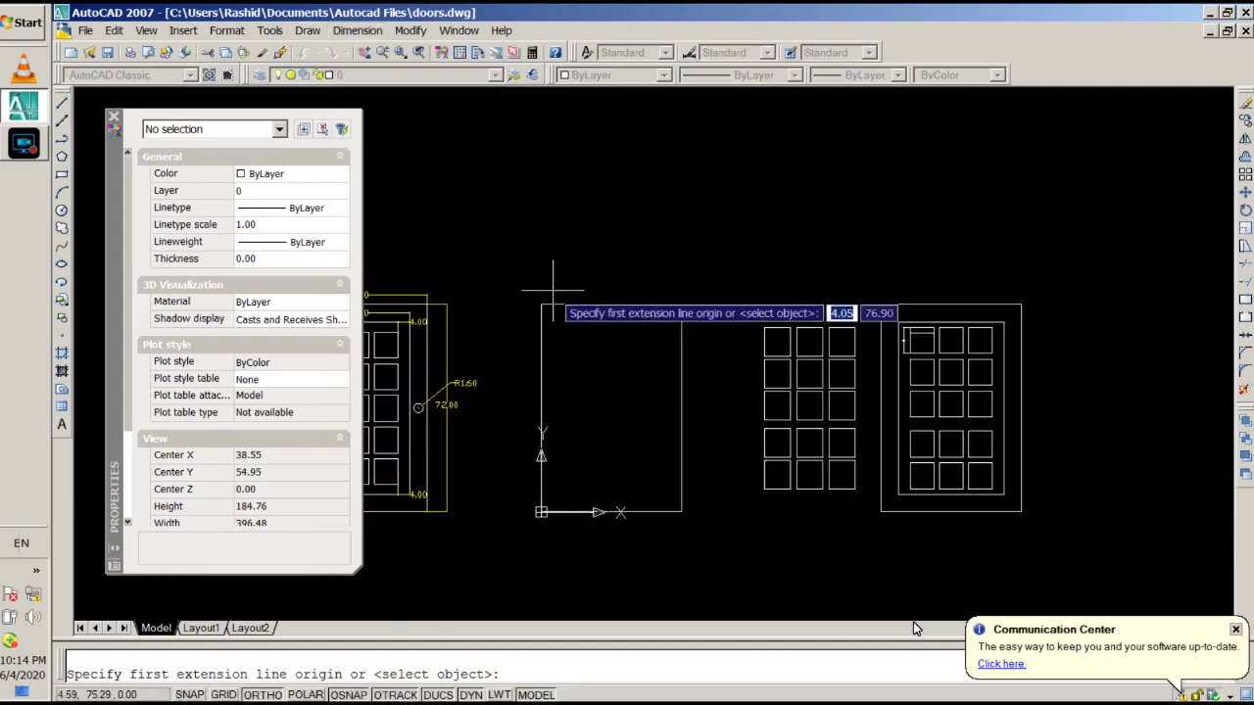
{"action": "left_click", "coordinate": [541, 305]}
{"action": "left_click", "coordinate": [681, 304]}
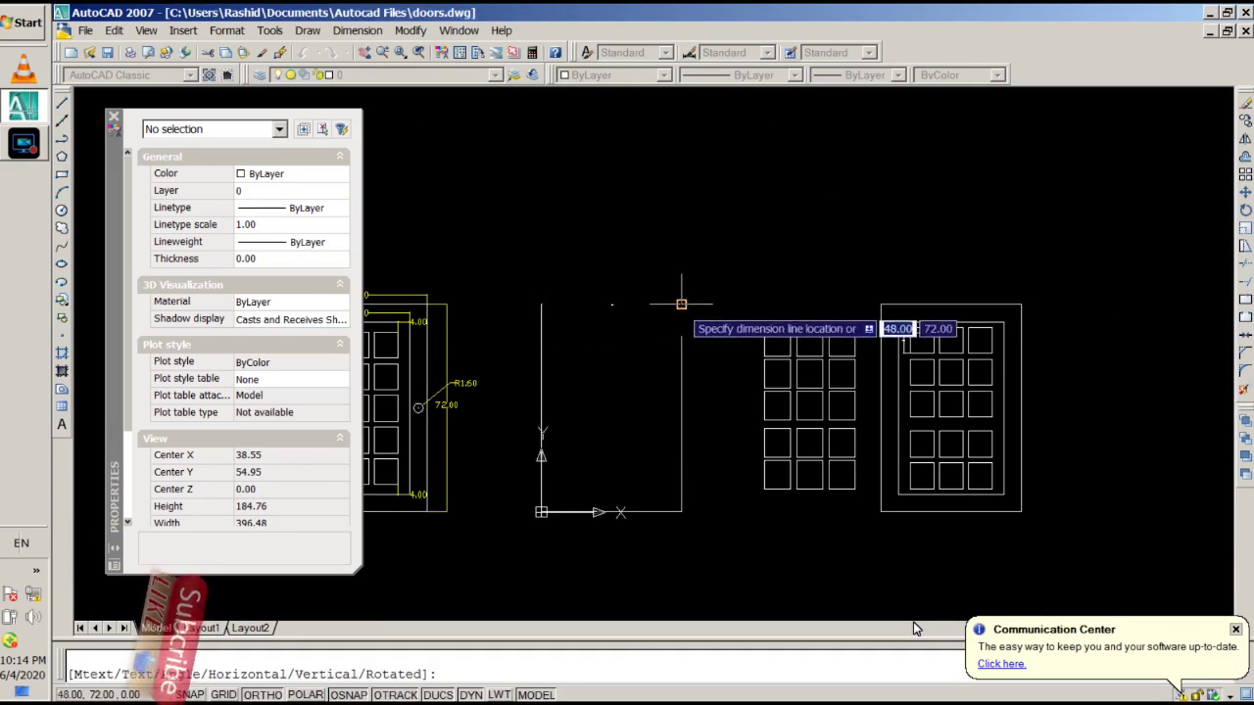
{"action": "left_click", "coordinate": [681, 272]}
{"action": "key", "text": "Return"}
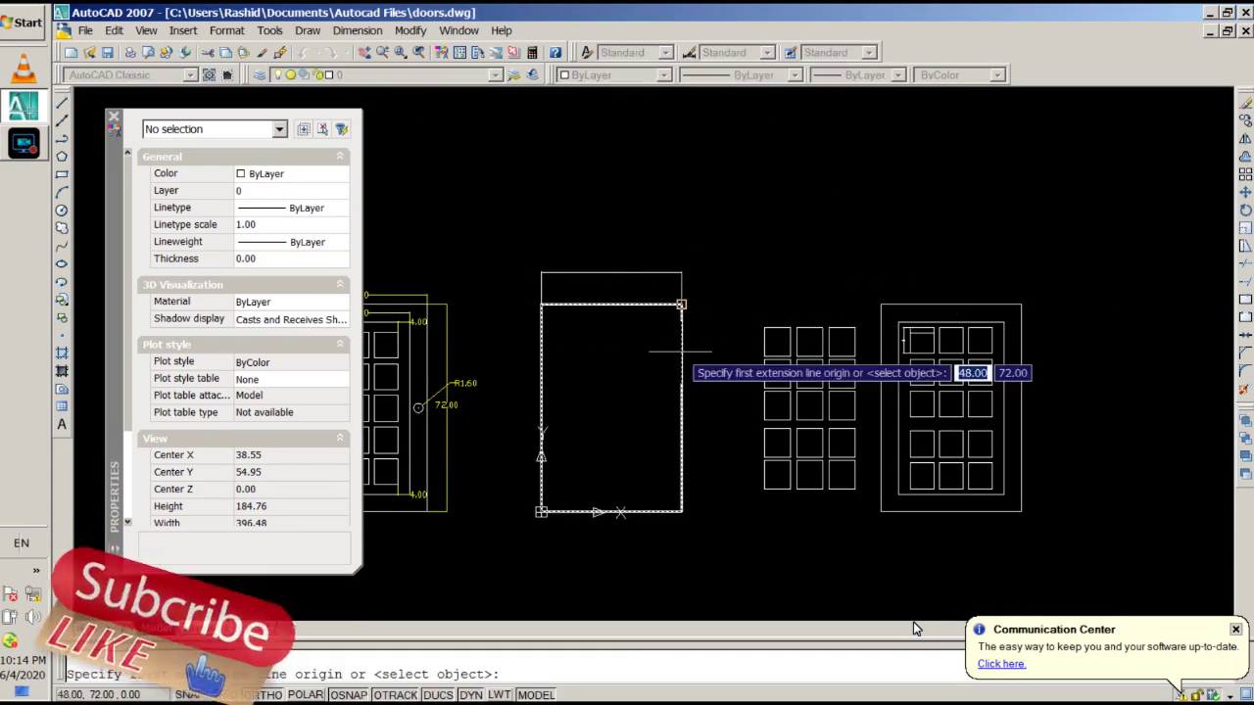
{"action": "left_click", "coordinate": [681, 304]}
{"action": "left_click", "coordinate": [681, 511]}
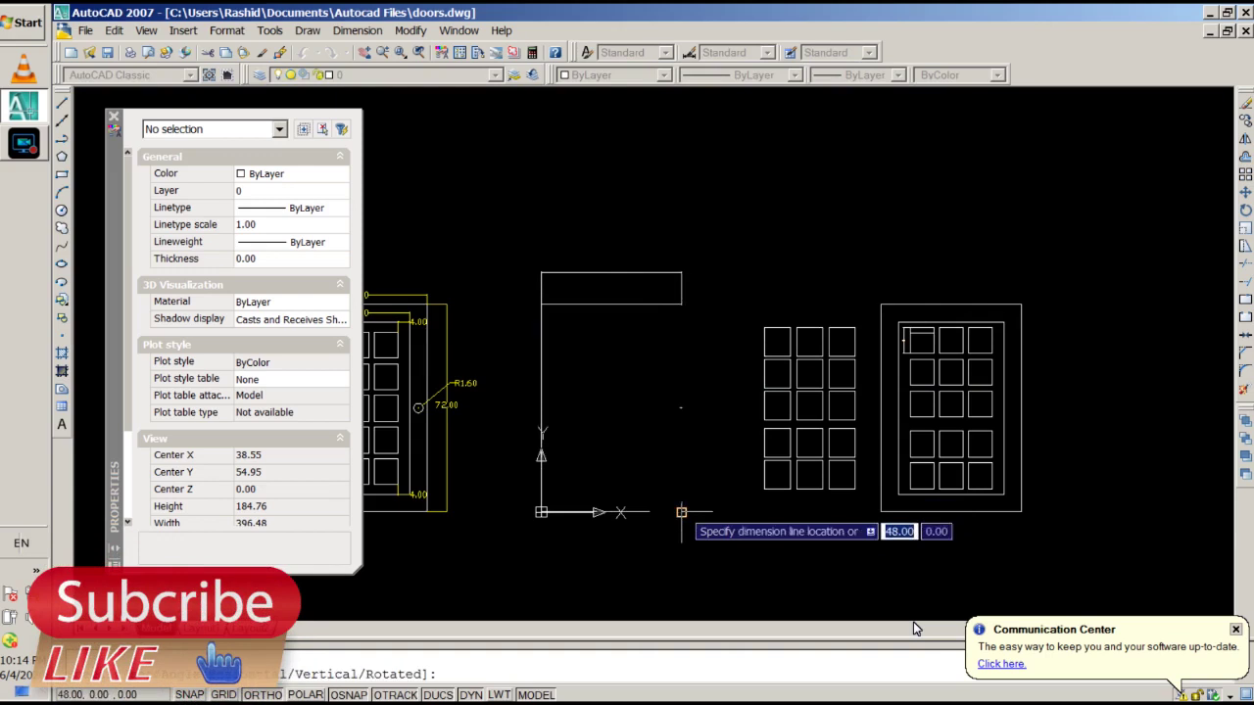
{"action": "left_click", "coordinate": [715, 511]}
Offset the door frame rectangle 6 units inward to form the inner frame
{"action": "scroll", "coordinate": [569, 424], "scroll_direction": "up", "scroll_amount": 3}
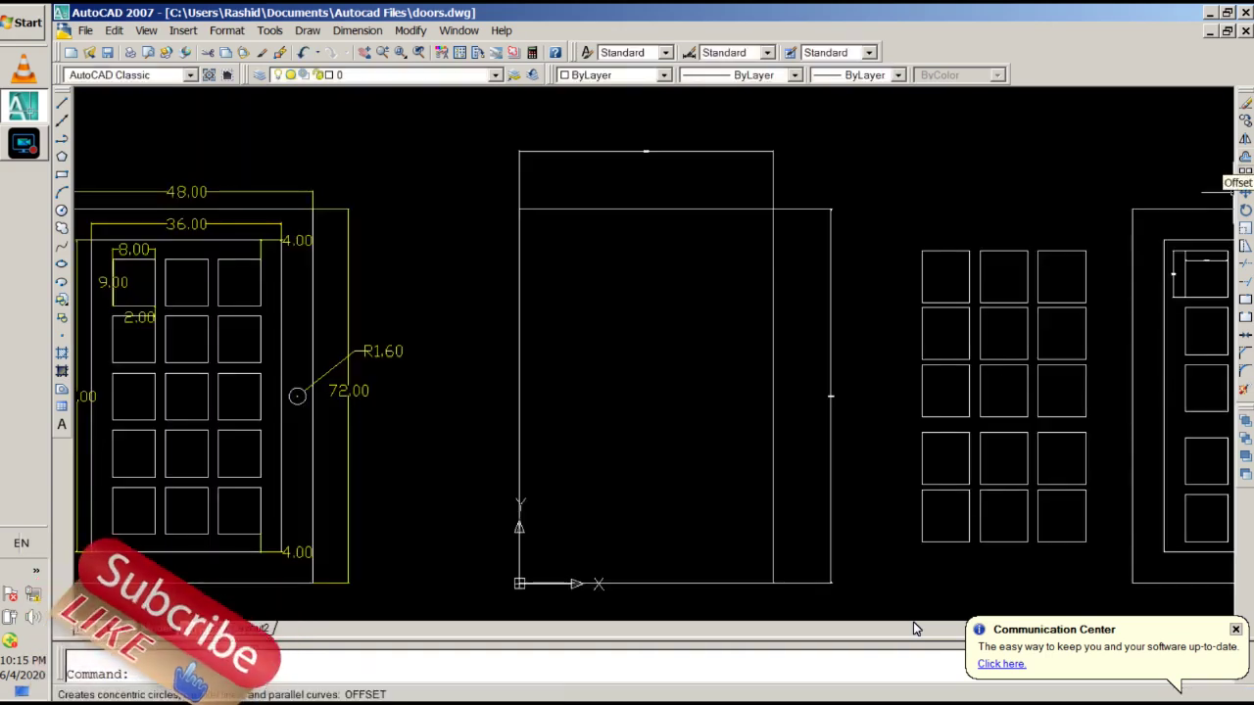
{"action": "left_click", "coordinate": [1245, 193]}
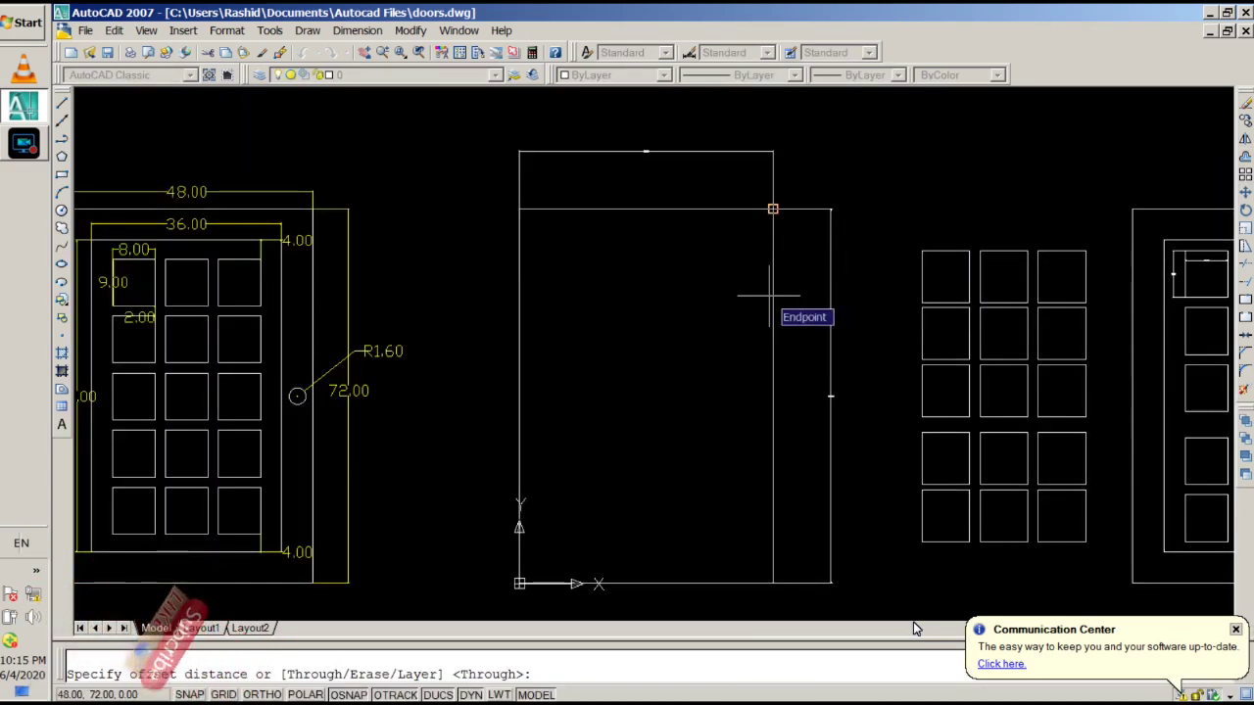
{"action": "type", "text": "6"}
{"action": "key", "text": "Return"}
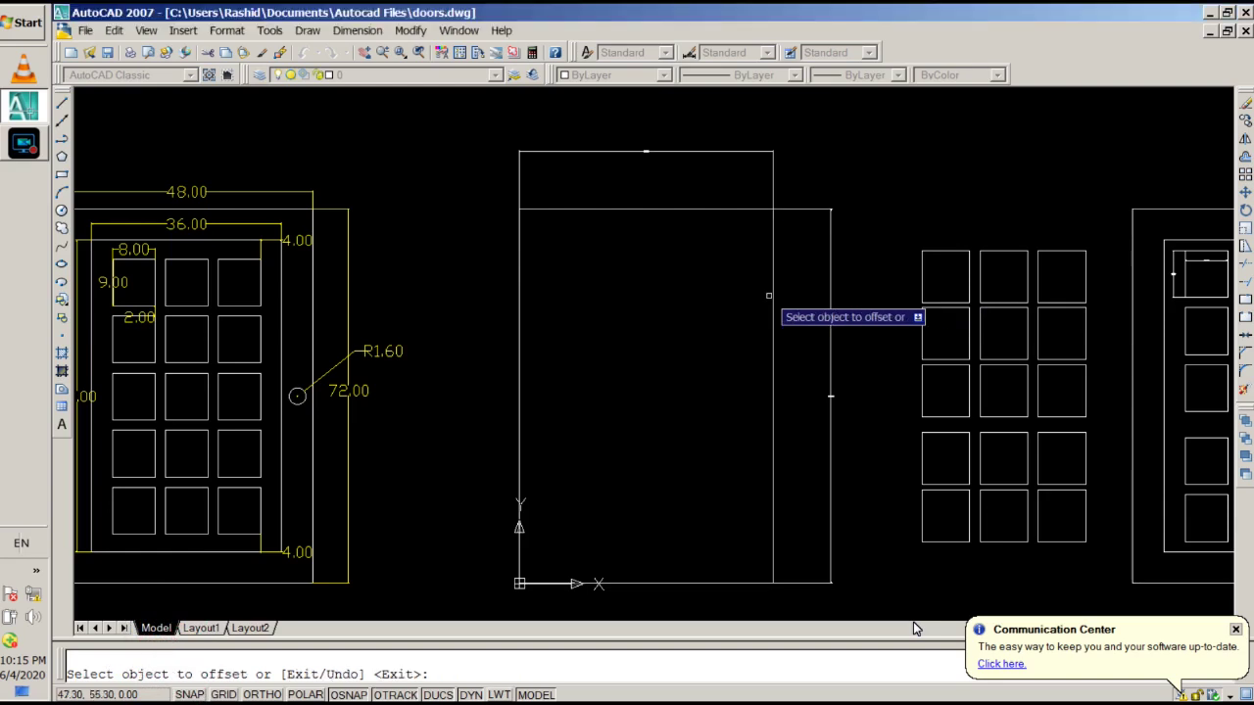
{"action": "left_click", "coordinate": [771, 294]}
{"action": "left_click", "coordinate": [700, 299]}
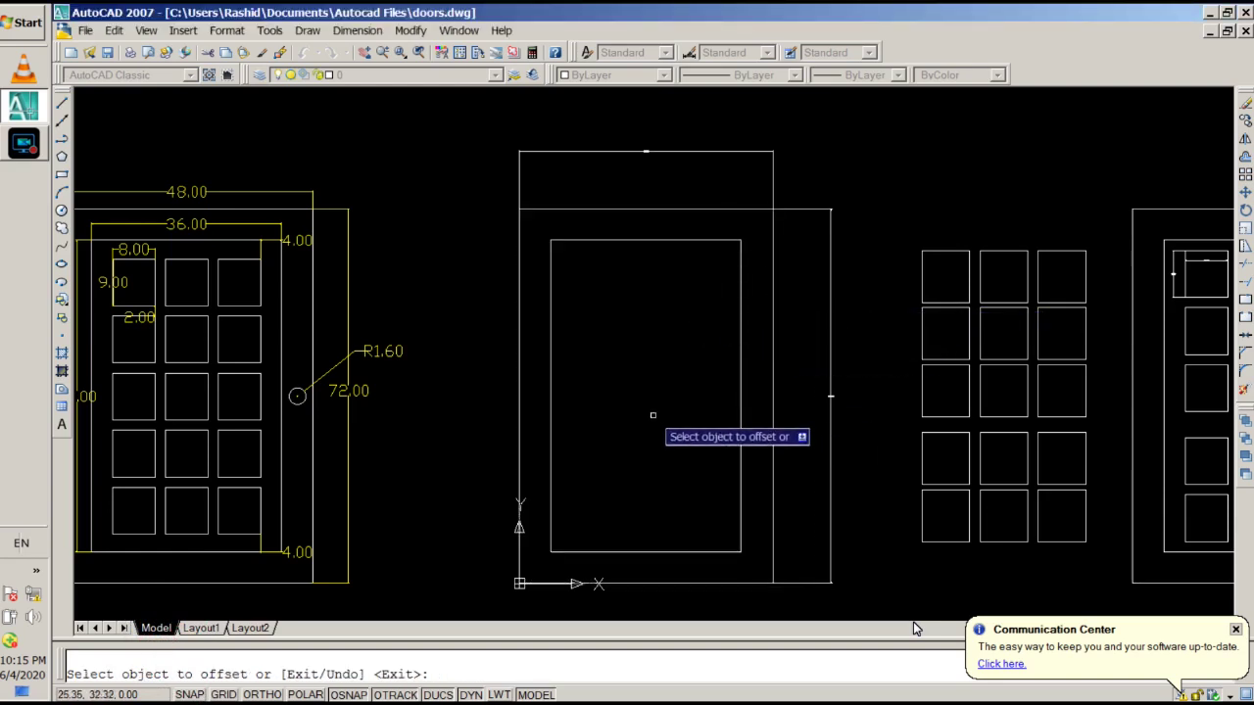
{"action": "scroll", "coordinate": [657, 240], "scroll_direction": "down", "scroll_amount": 1}
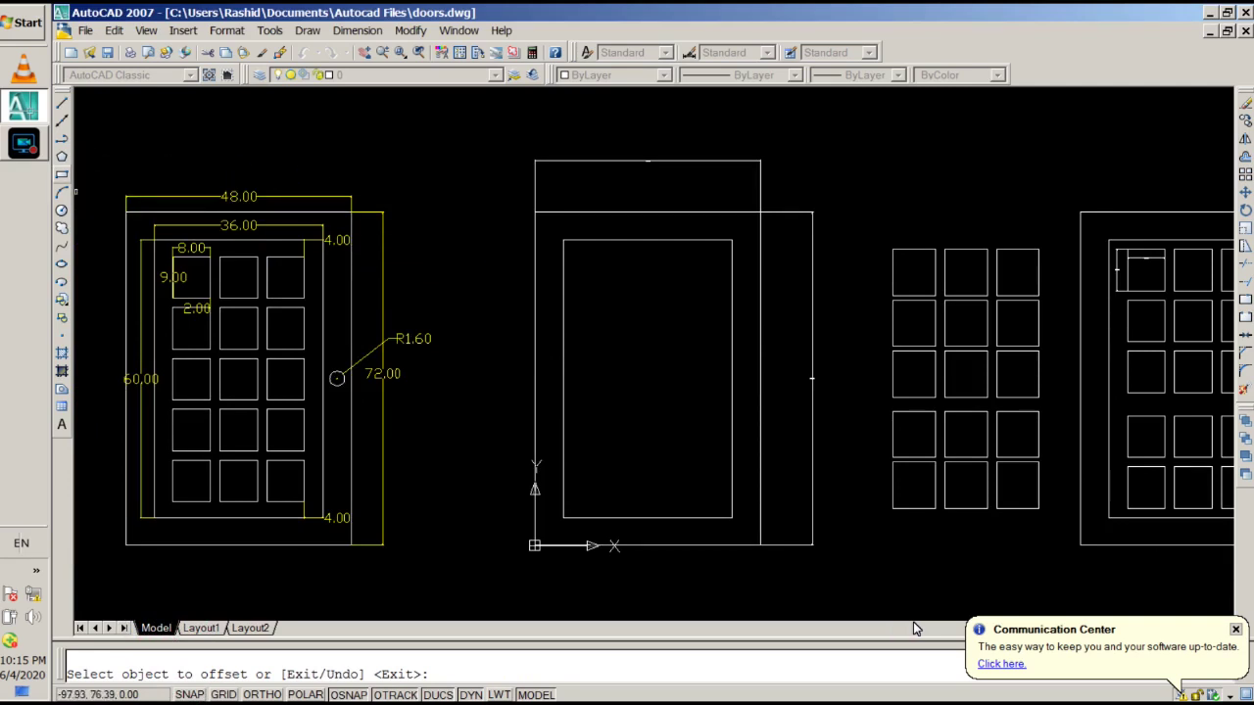
{"action": "type", "text": "rec"}
{"action": "key", "text": "Return"}
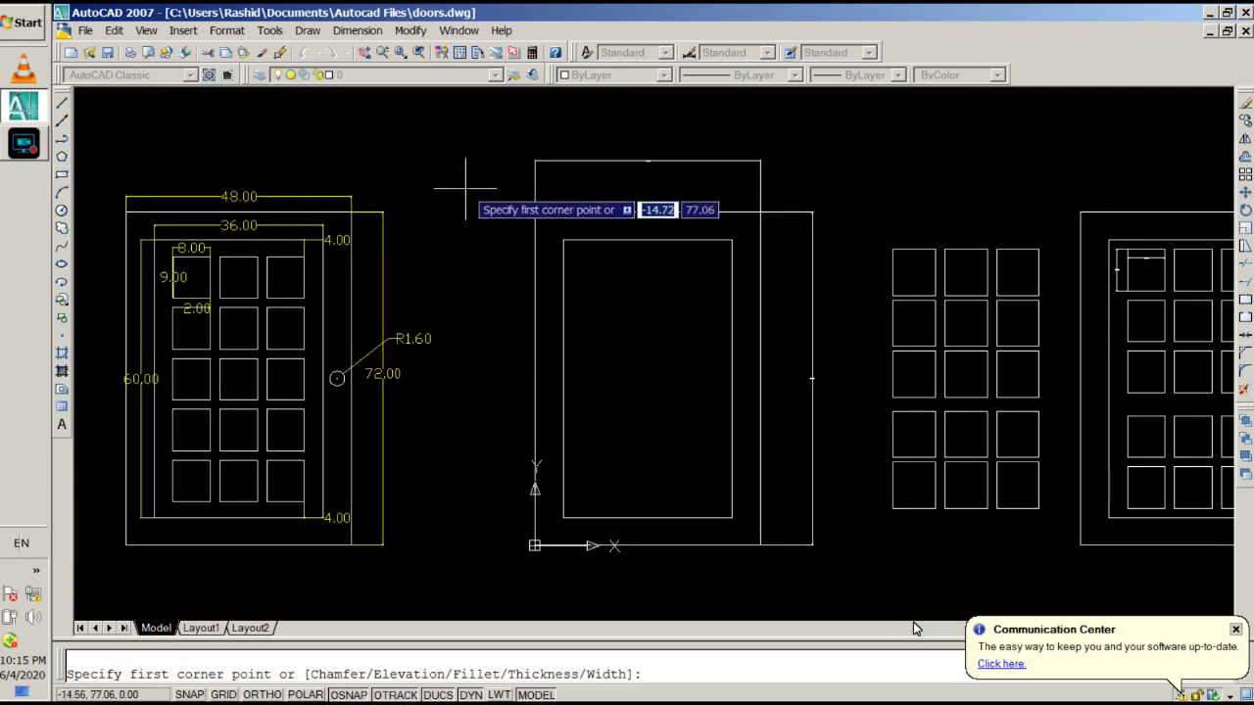
Draw an 8 × 9 rectangle from the inner frame's top-left corner
{"action": "left_click", "coordinate": [563, 239]}
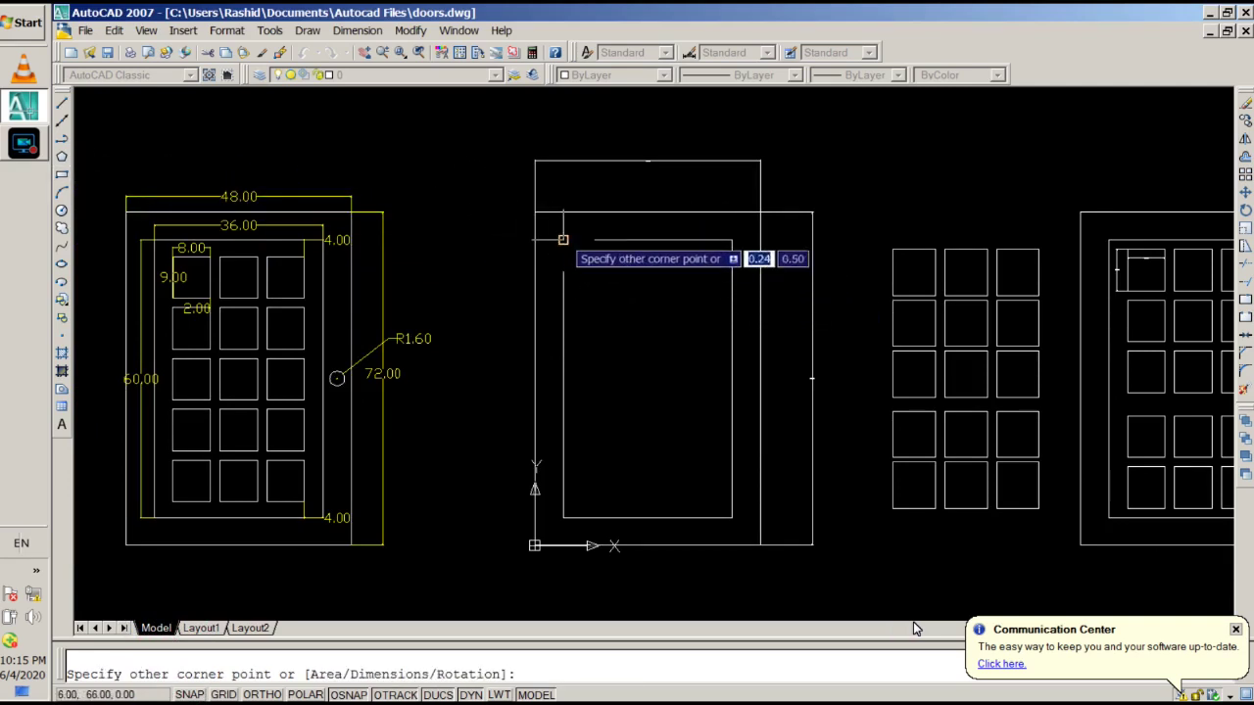
{"action": "type", "text": "8"}
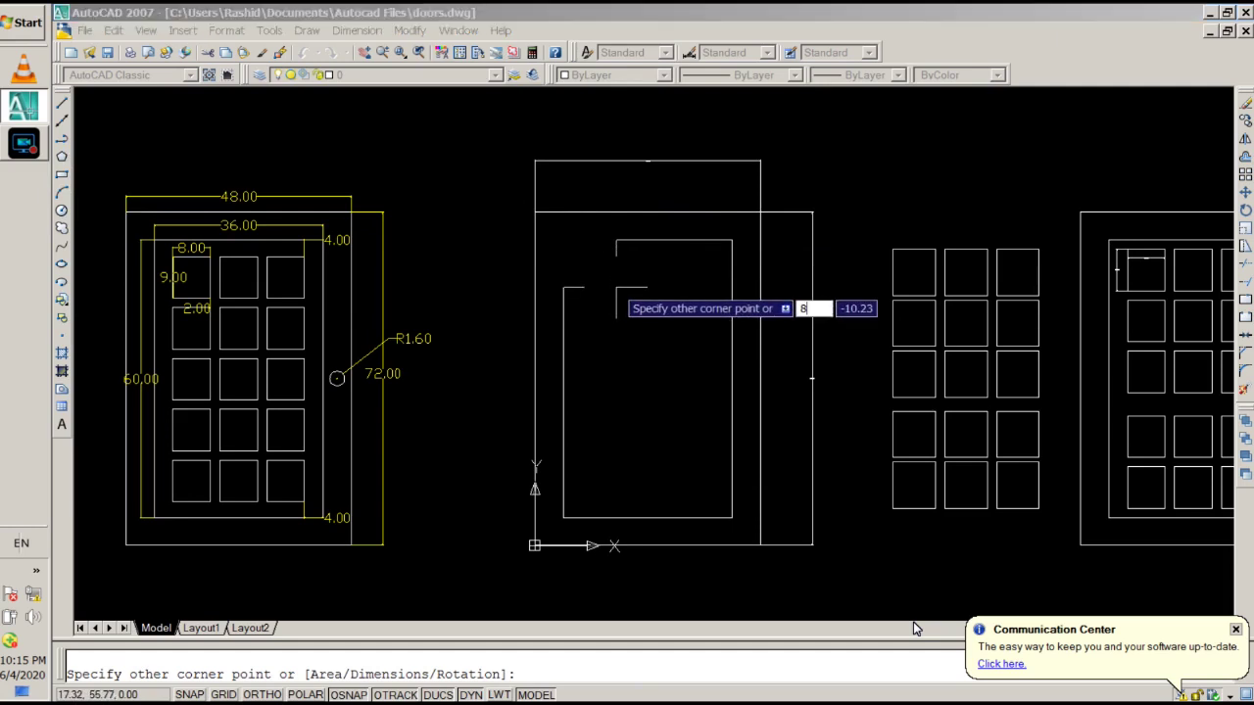
{"action": "key", "text": "Tab"}
{"action": "type", "text": "9"}
{"action": "key", "text": "Return"}
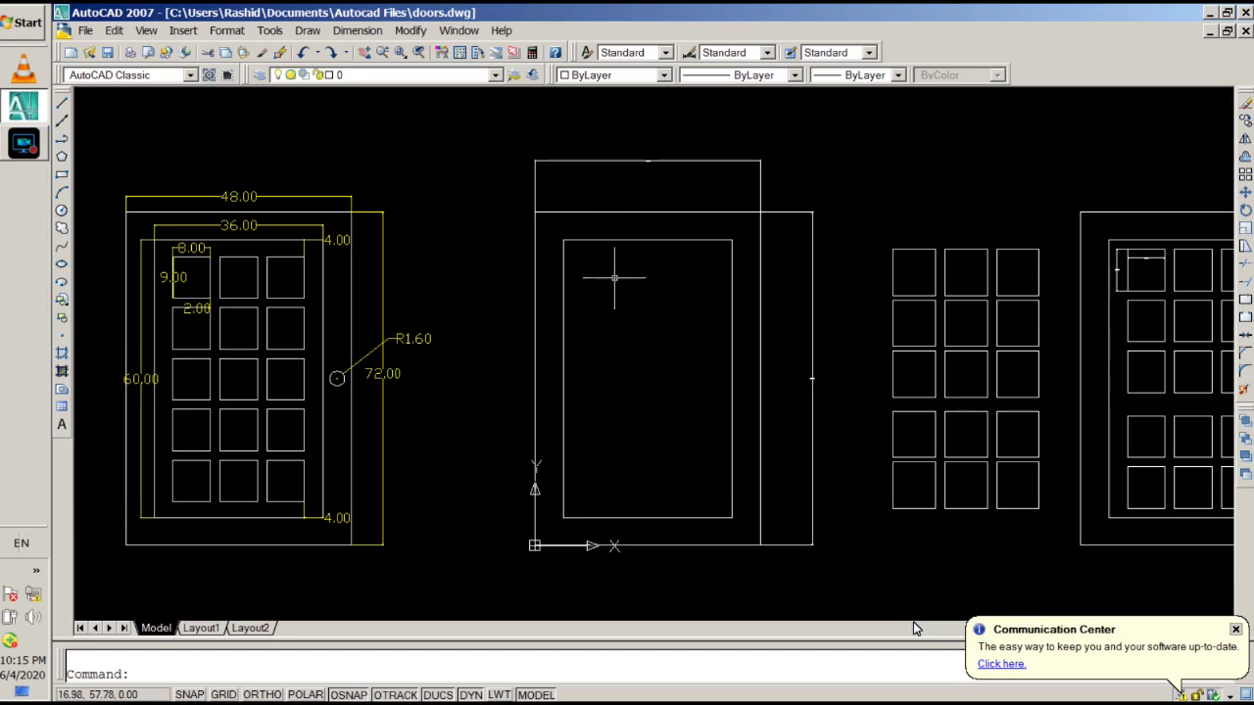
Redraw the panel as 8 by -9 so it hangs down from the inner frame's top-left corner
{"action": "left_click", "coordinate": [62, 173]}
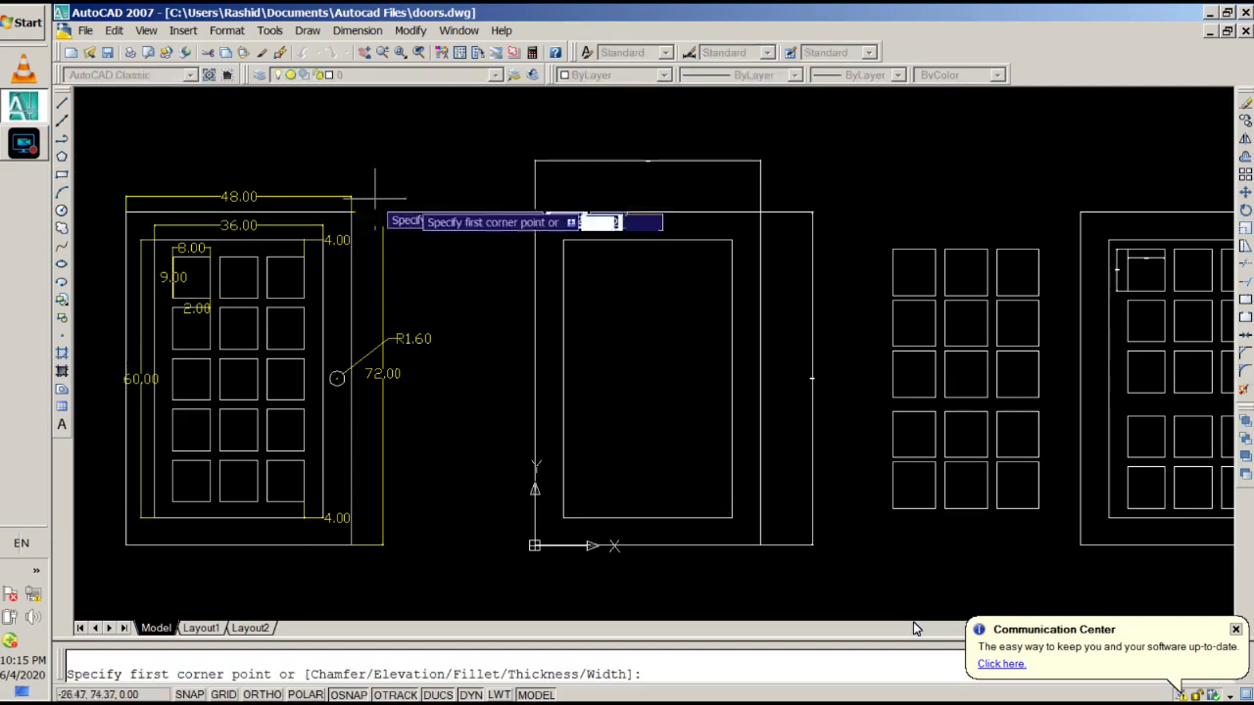
{"action": "left_click", "coordinate": [563, 239]}
{"action": "type", "text": "8"}
{"action": "key", "text": "Tab"}
{"action": "type", "text": "-9"}
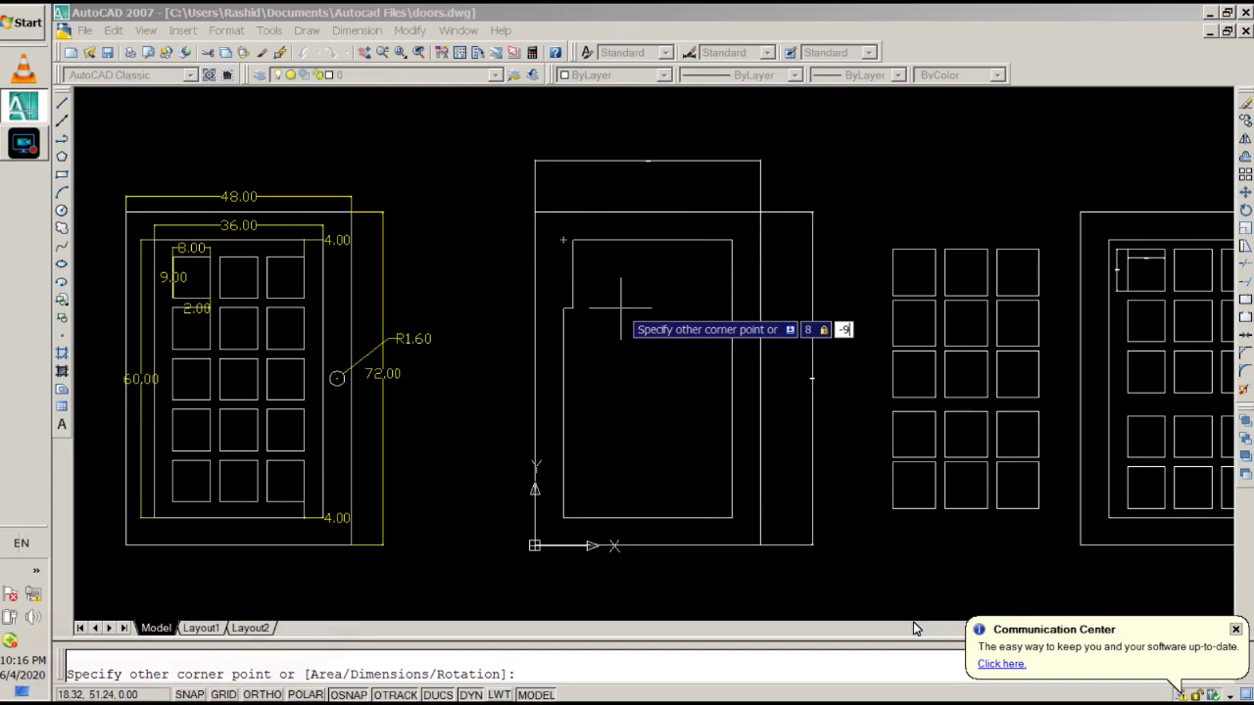
{"action": "key", "text": "Return"}
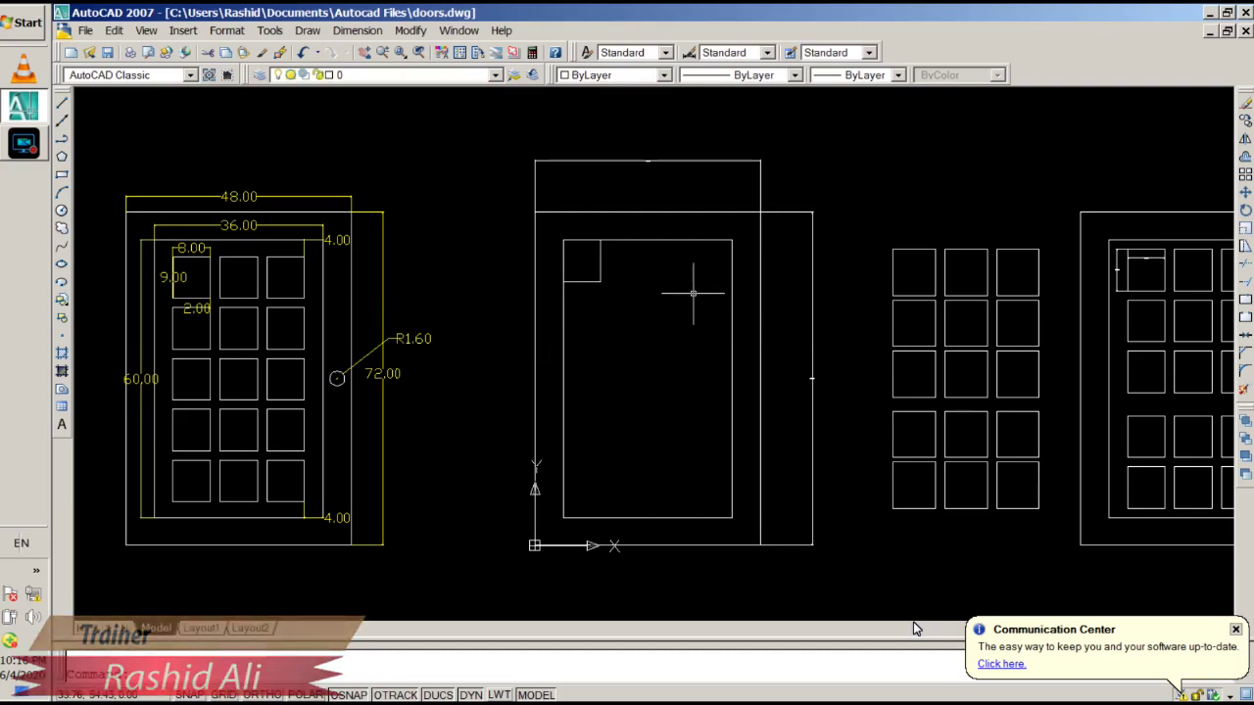
Copy the 8 × 9 panel square 4 units downward, based at its corner
{"action": "type", "text": "co"}
{"action": "key", "text": "Return"}
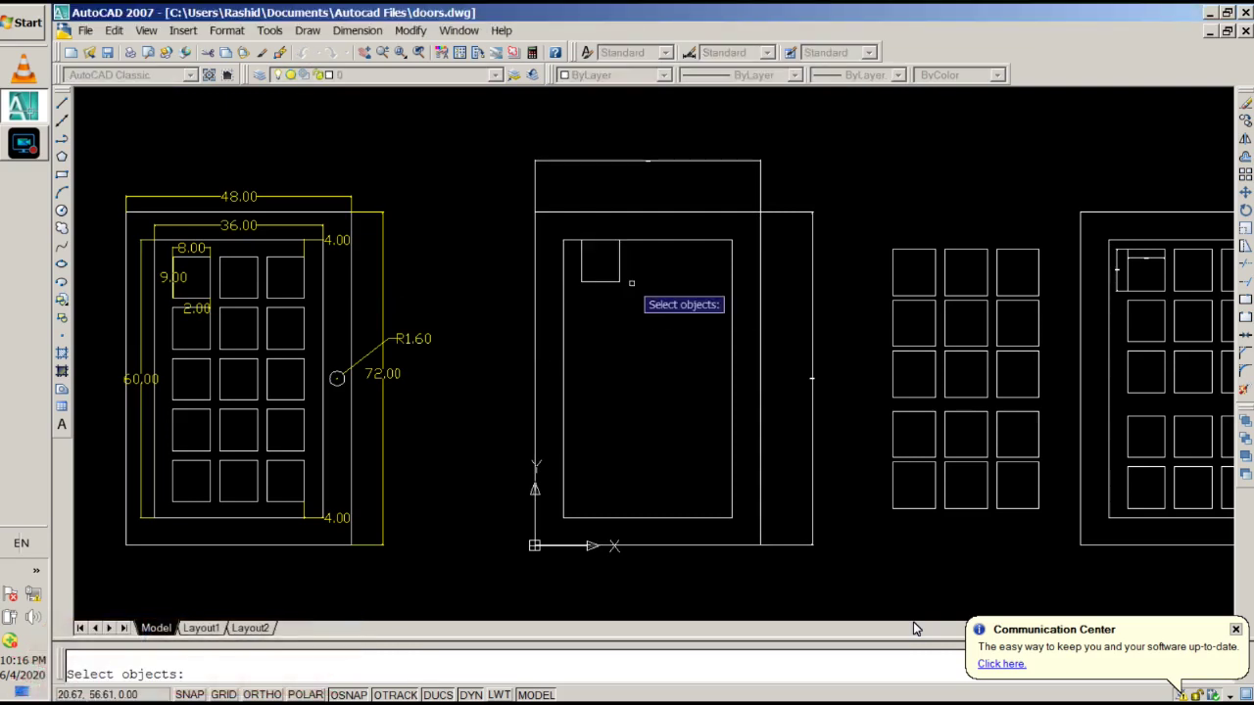
{"action": "left_click", "coordinate": [617, 282]}
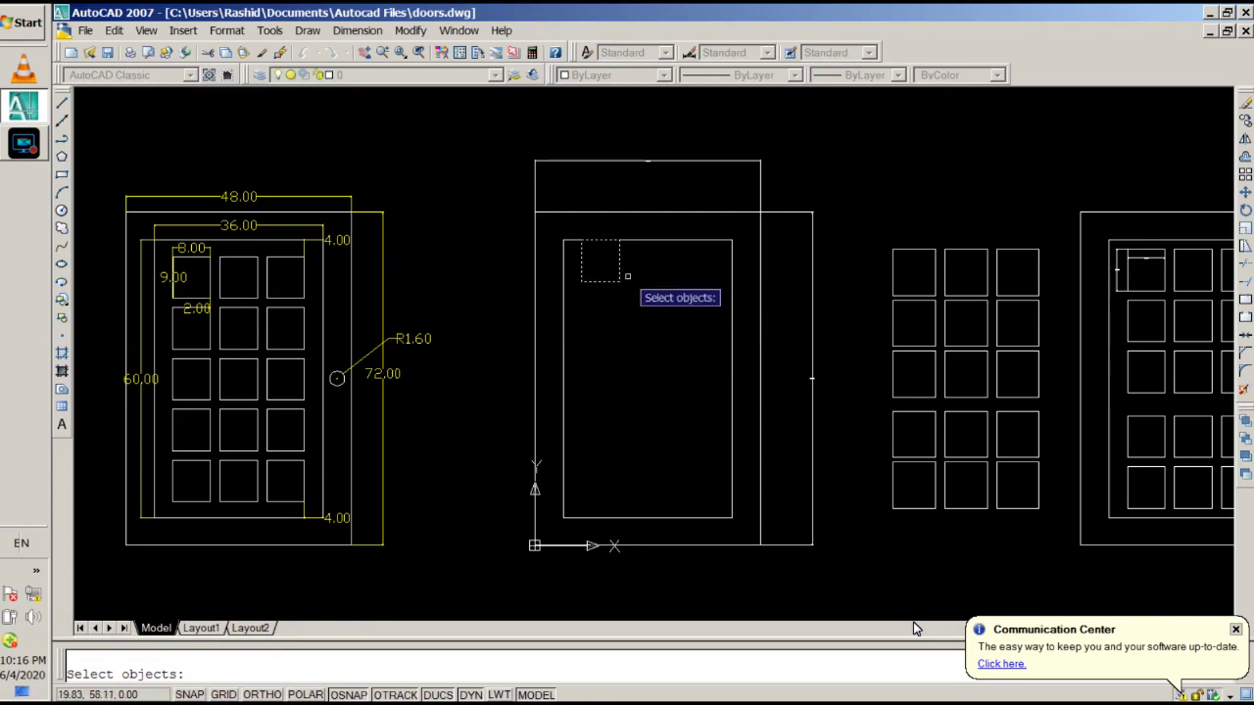
{"action": "key", "text": "Return"}
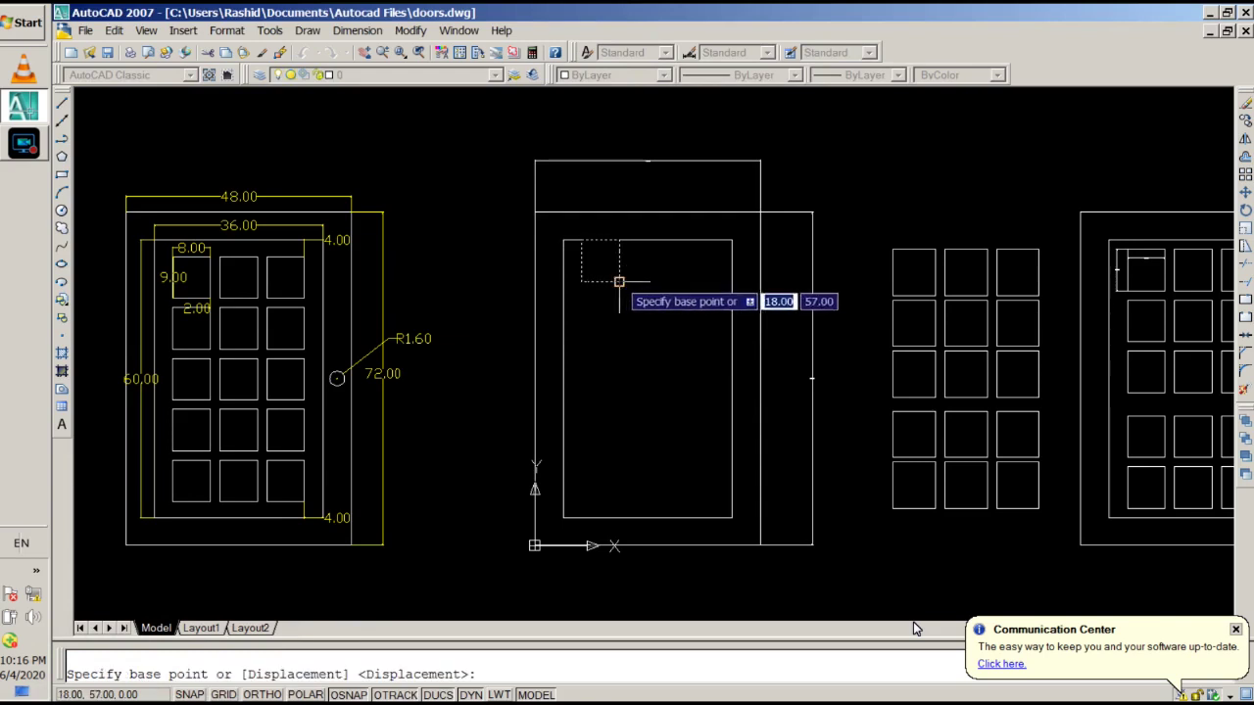
{"action": "left_click", "coordinate": [619, 282]}
{"action": "type", "text": "4"}
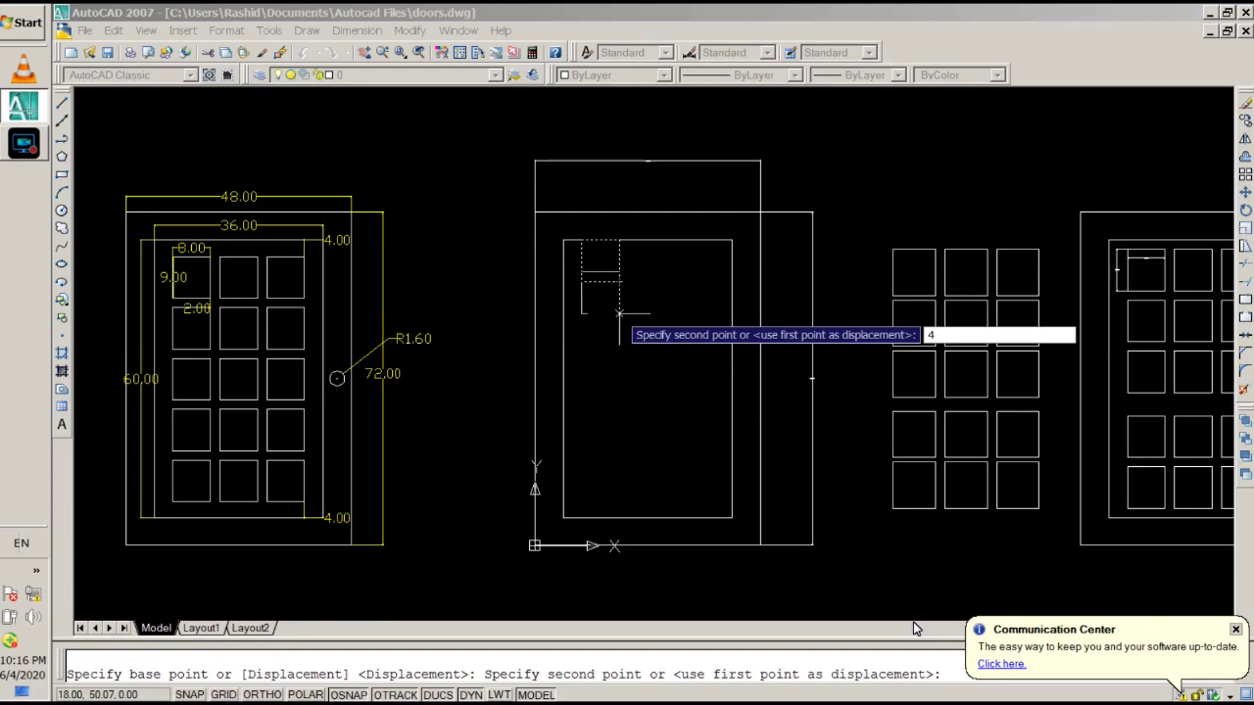
{"action": "key", "text": "Return"}
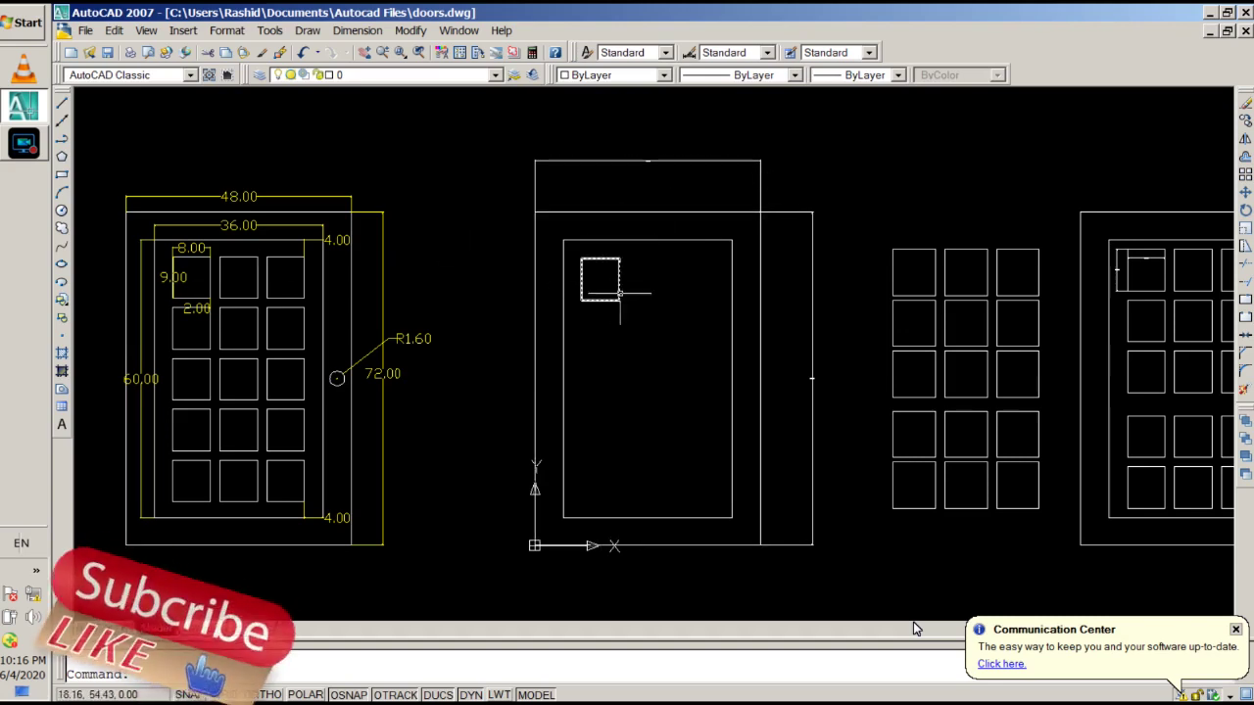
Array the panel square into 5 rows × 3 columns, row offset -11, column offset 10
{"action": "left_click", "coordinate": [1245, 173]}
{"action": "left_click", "coordinate": [733, 131]}
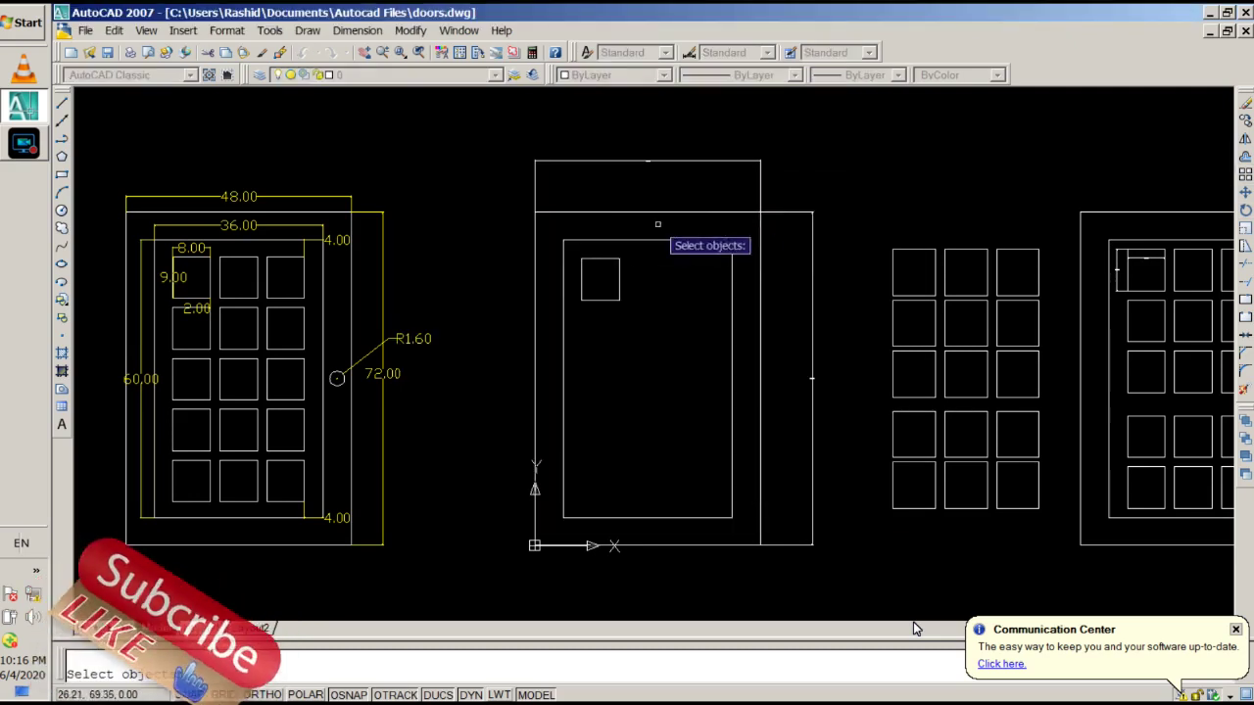
{"action": "left_click", "coordinate": [614, 262]}
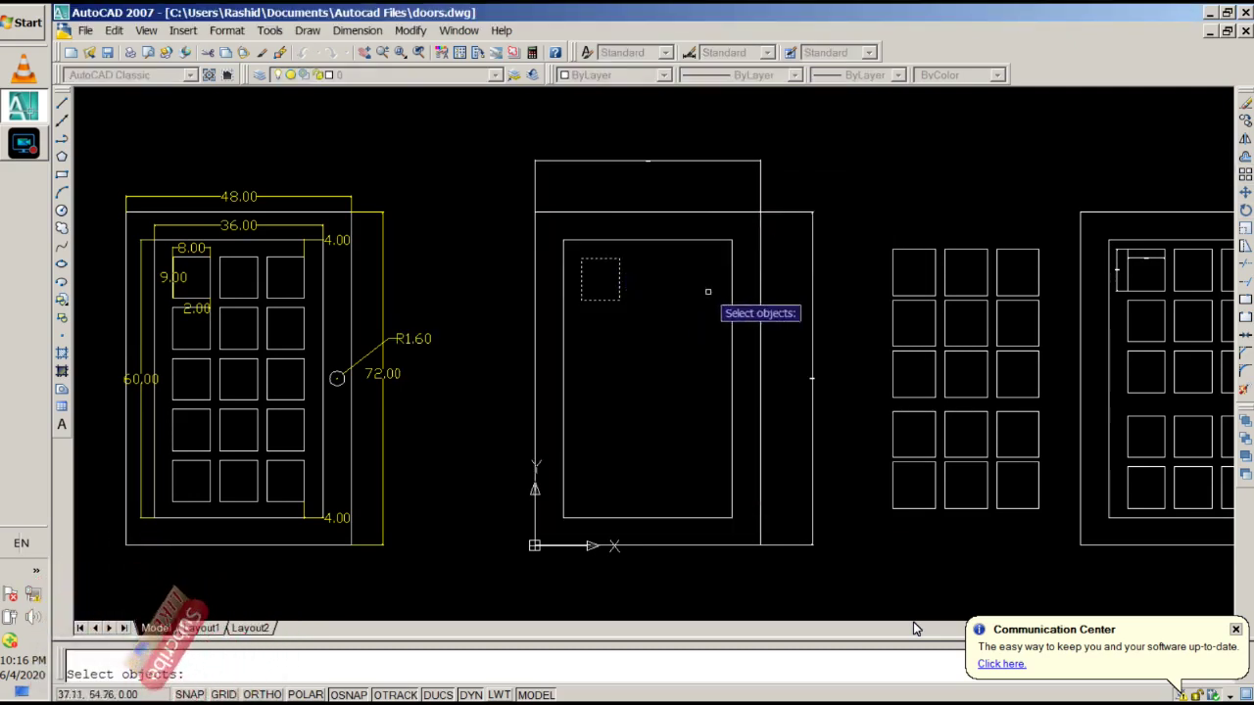
{"action": "key", "text": "Return"}
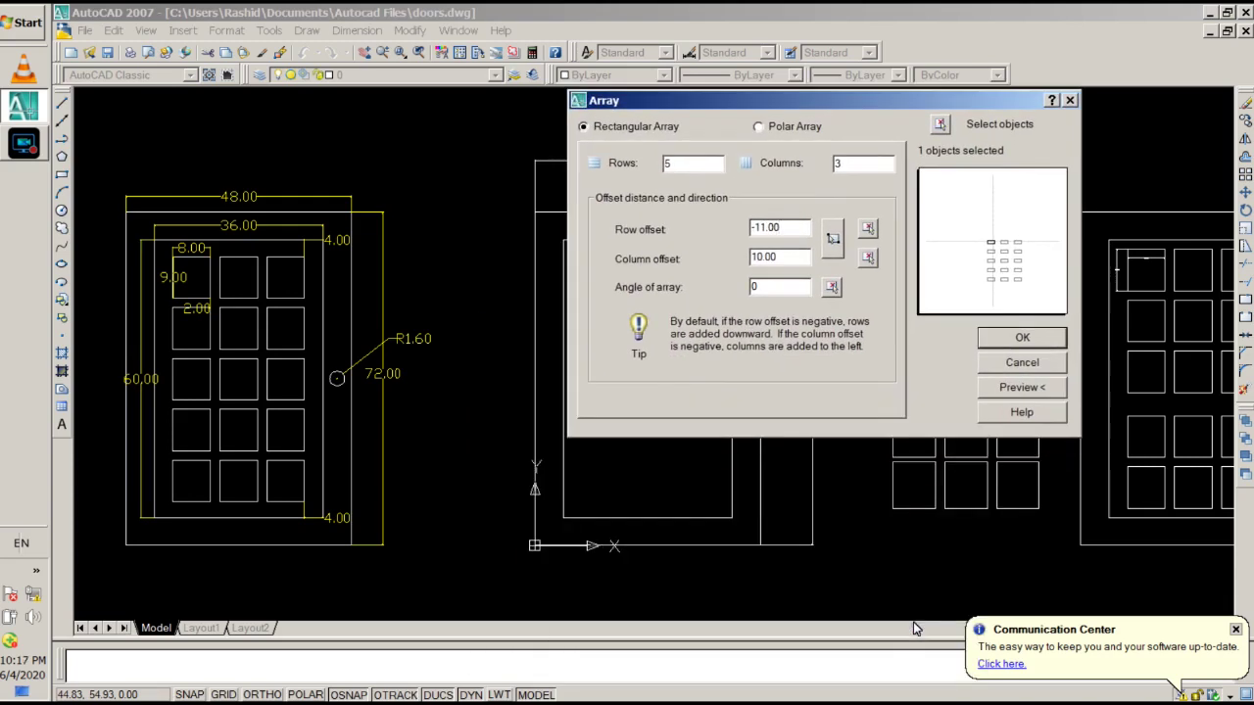
{"action": "key", "text": "Return"}
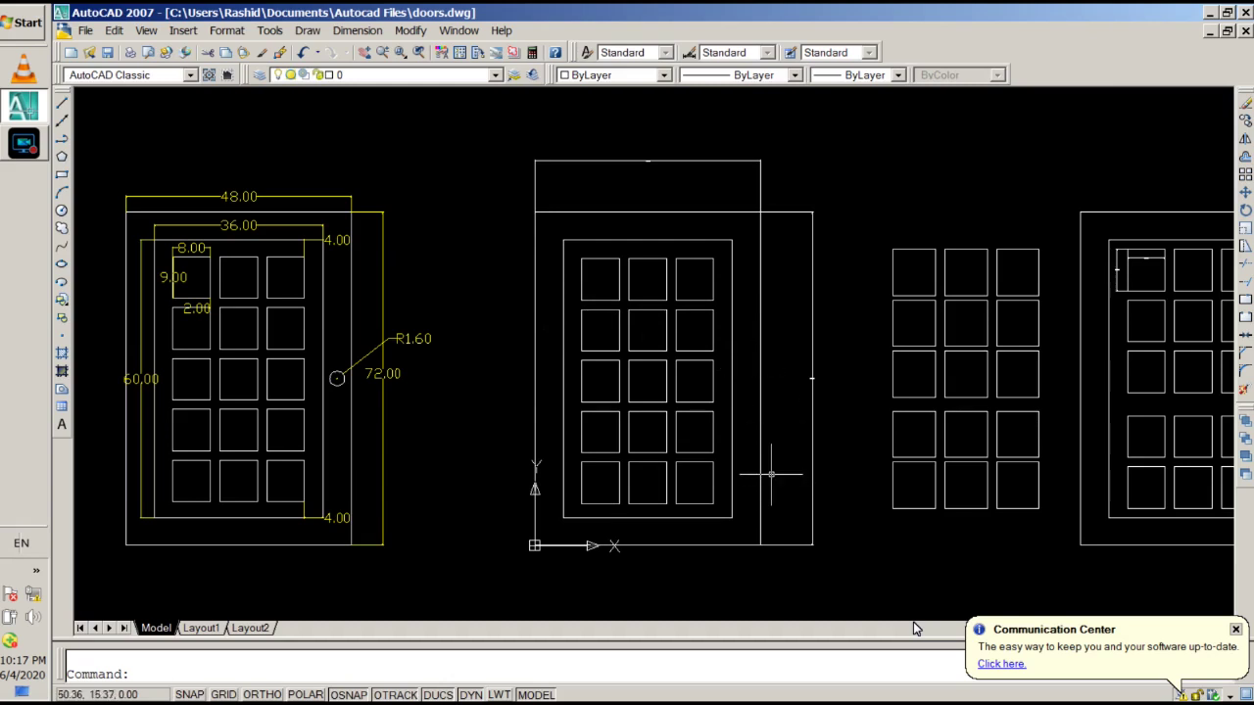
Draw a straight guide line from near the frame's top-right with Ortho turned on
{"action": "type", "text": "l"}
{"action": "key", "text": "Return"}
{"action": "left_click", "coordinate": [784, 212]}
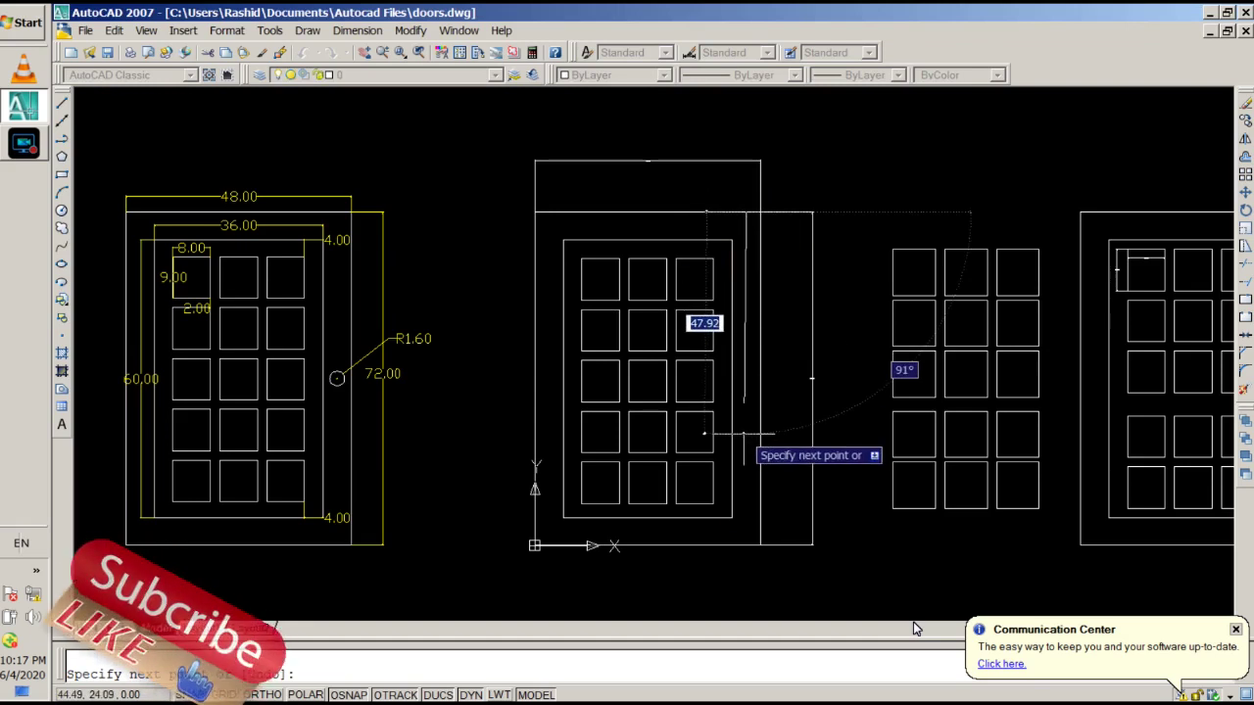
{"action": "key", "text": "F8"}
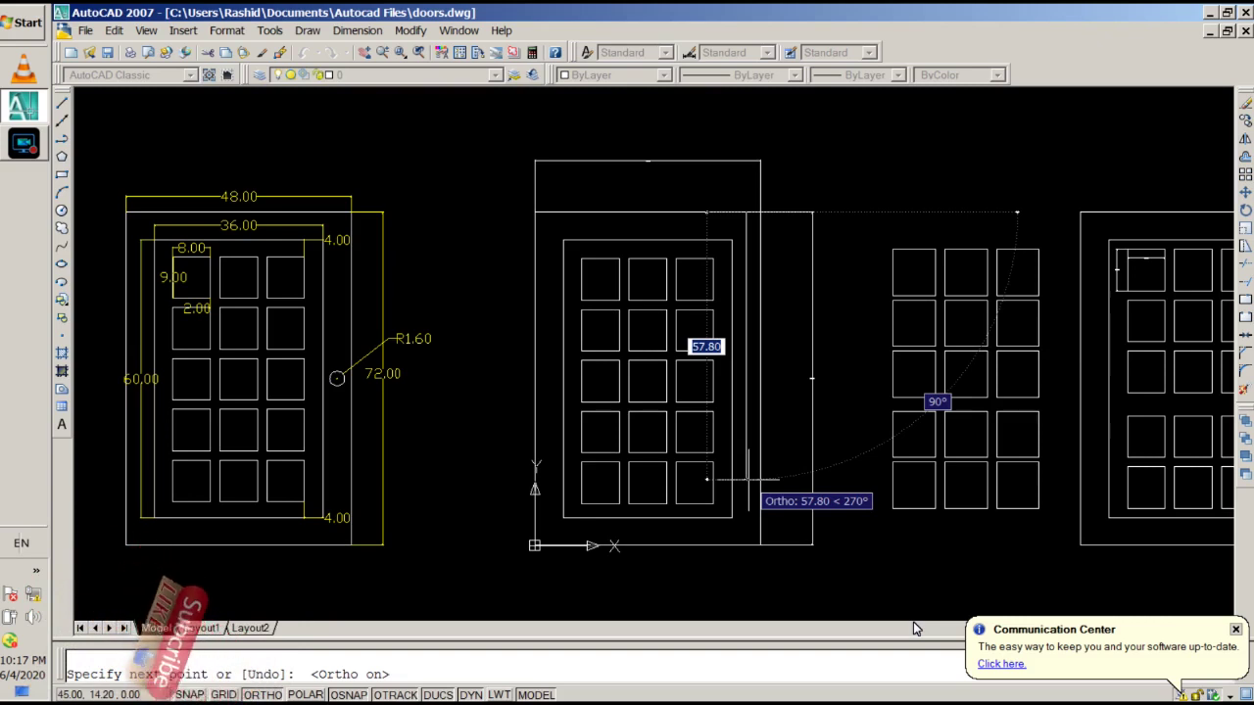
{"action": "type", "text": "36"}
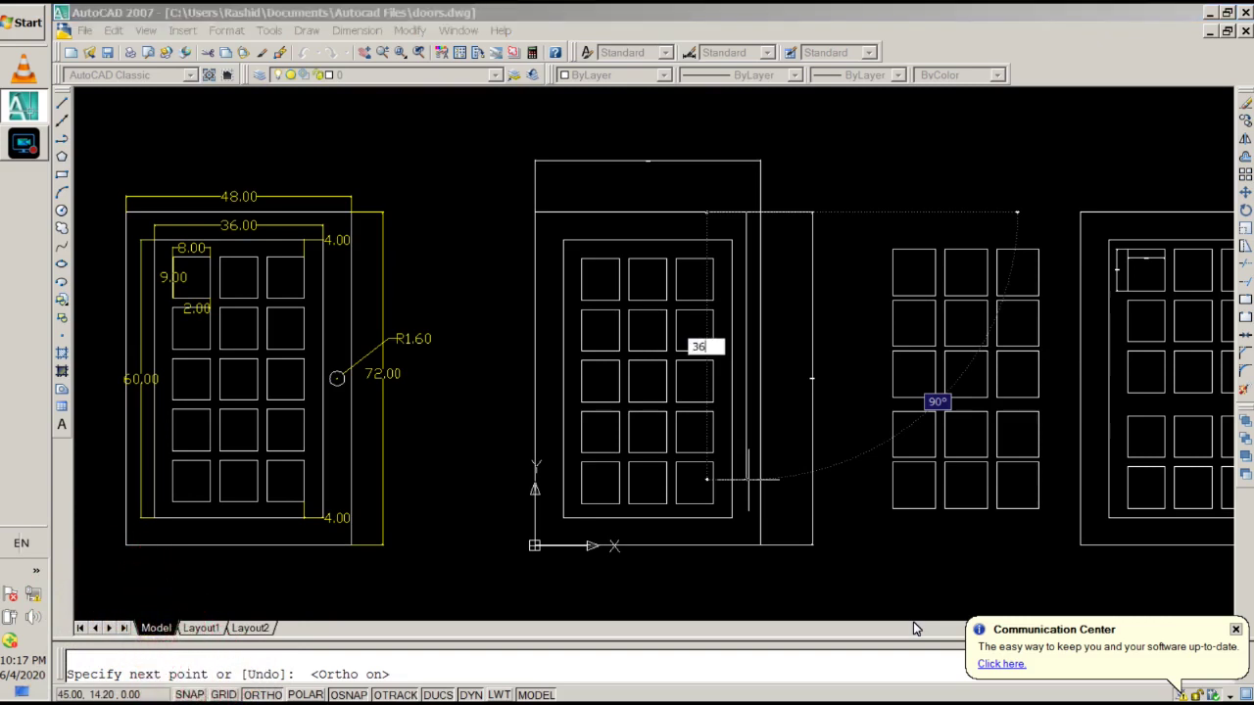
{"action": "key", "text": "Return"}
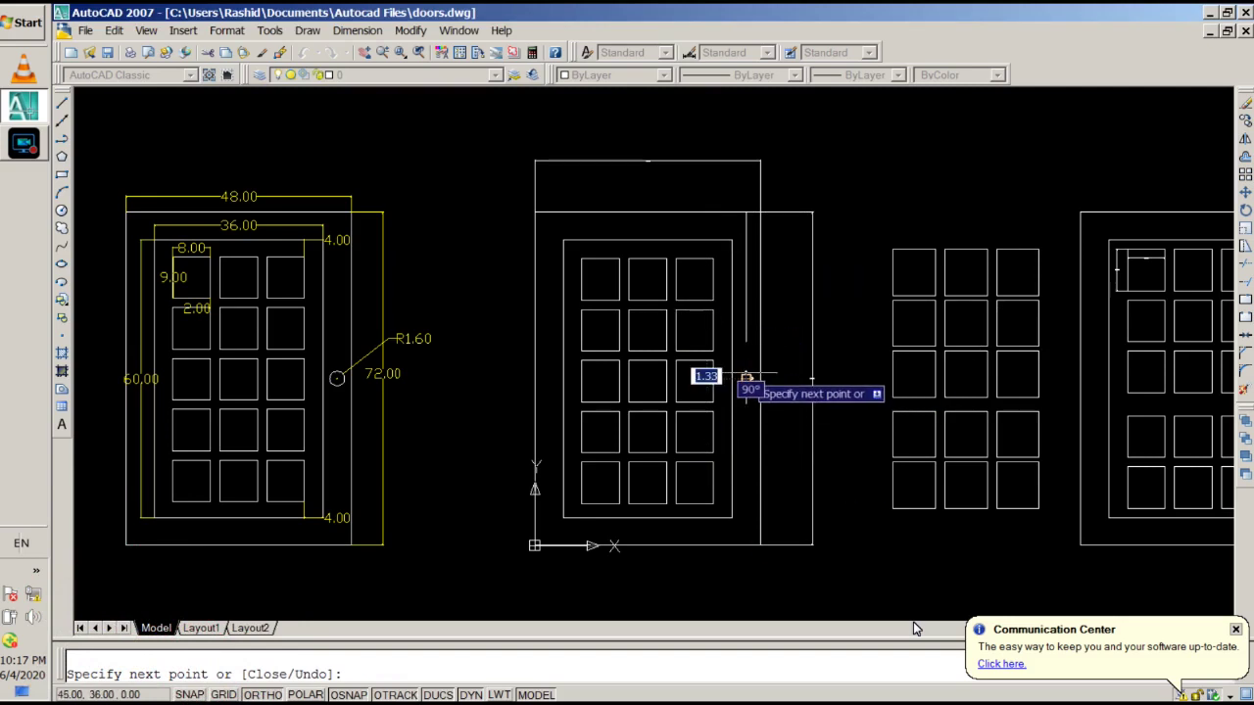
{"action": "key", "text": "Return"}
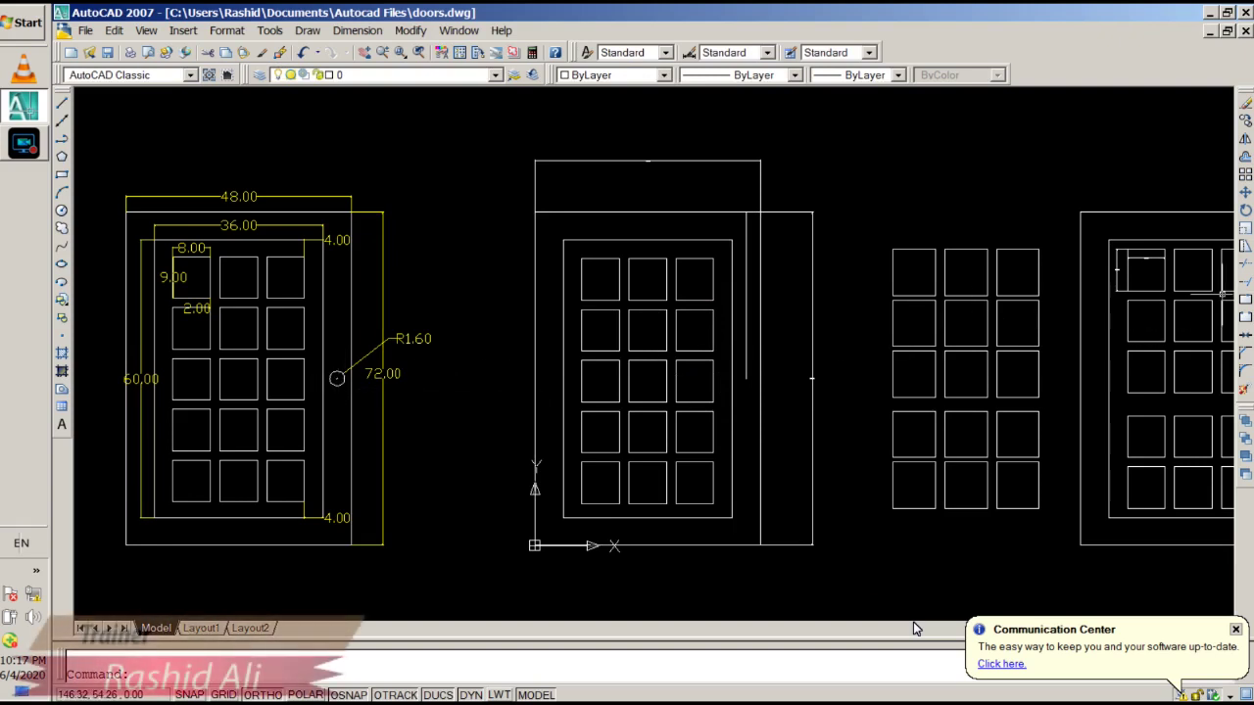
Draw the doorknob circle with radius 1.6 on the door's right side
{"action": "left_click", "coordinate": [61, 209]}
{"action": "left_click", "coordinate": [748, 377]}
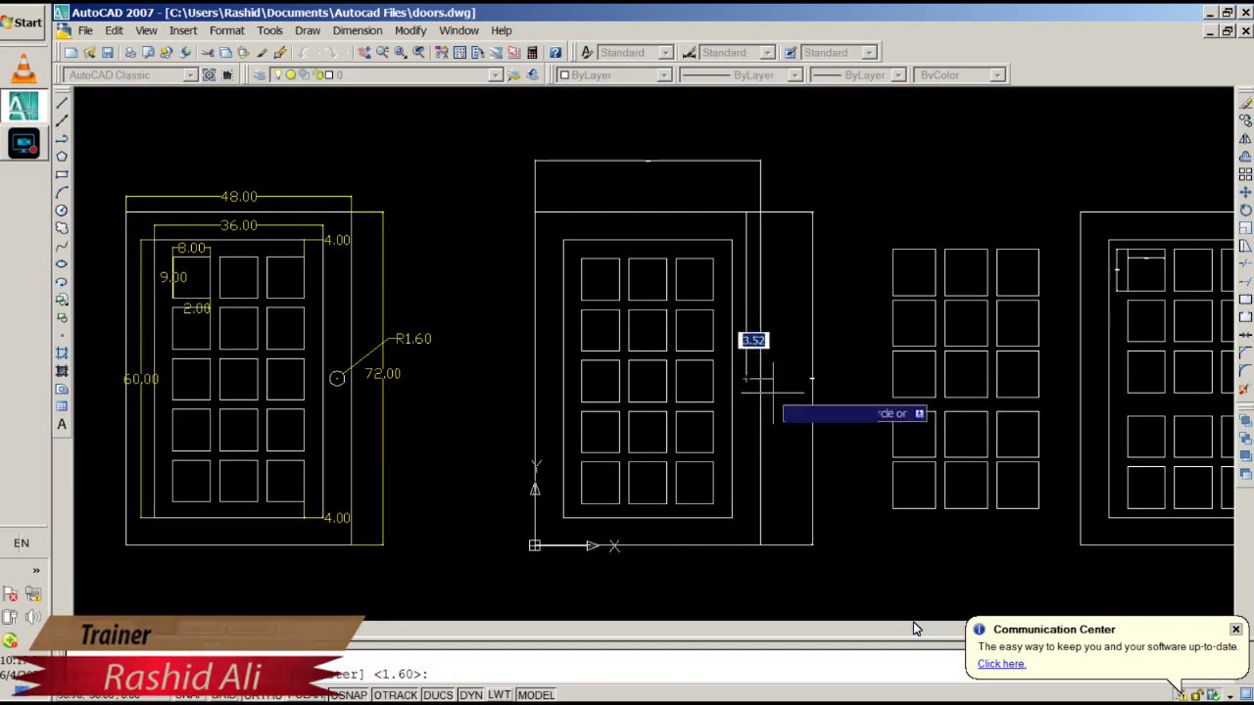
{"action": "type", "text": "1.6"}
{"action": "key", "text": "Return"}
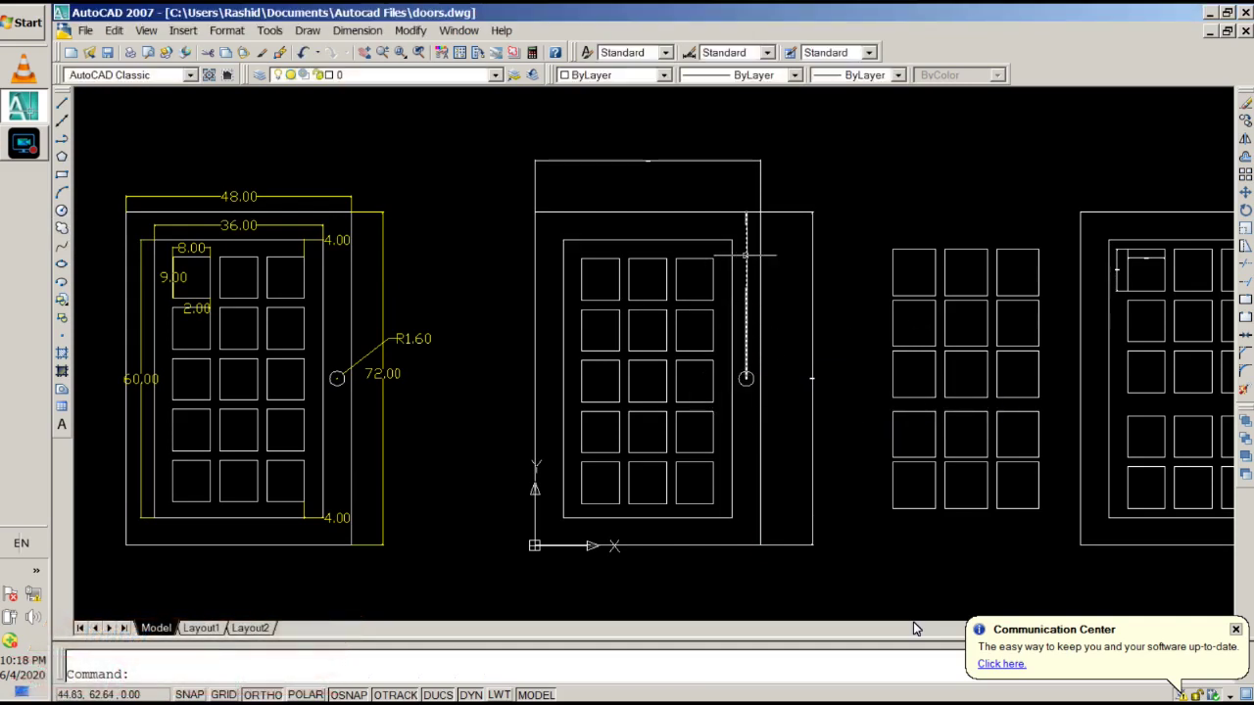
{"action": "key", "text": "Escape"}
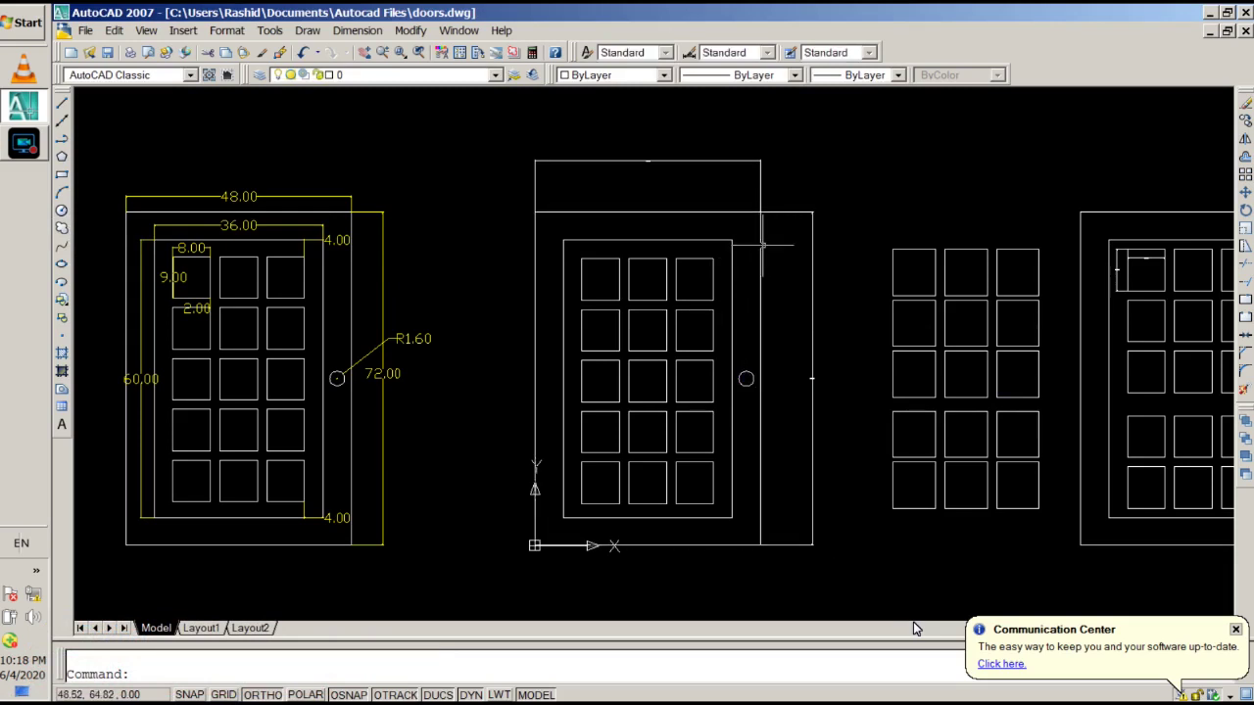
{"action": "left_click", "coordinate": [755, 212]}
Set the colour of the dimensions right of and above the new door to Yellow
{"action": "scroll", "coordinate": [774, 402], "scroll_direction": "up", "scroll_amount": 2}
{"action": "scroll", "coordinate": [741, 390], "scroll_direction": "down", "scroll_amount": 1}
{"action": "scroll", "coordinate": [741, 396], "scroll_direction": "down", "scroll_amount": 3}
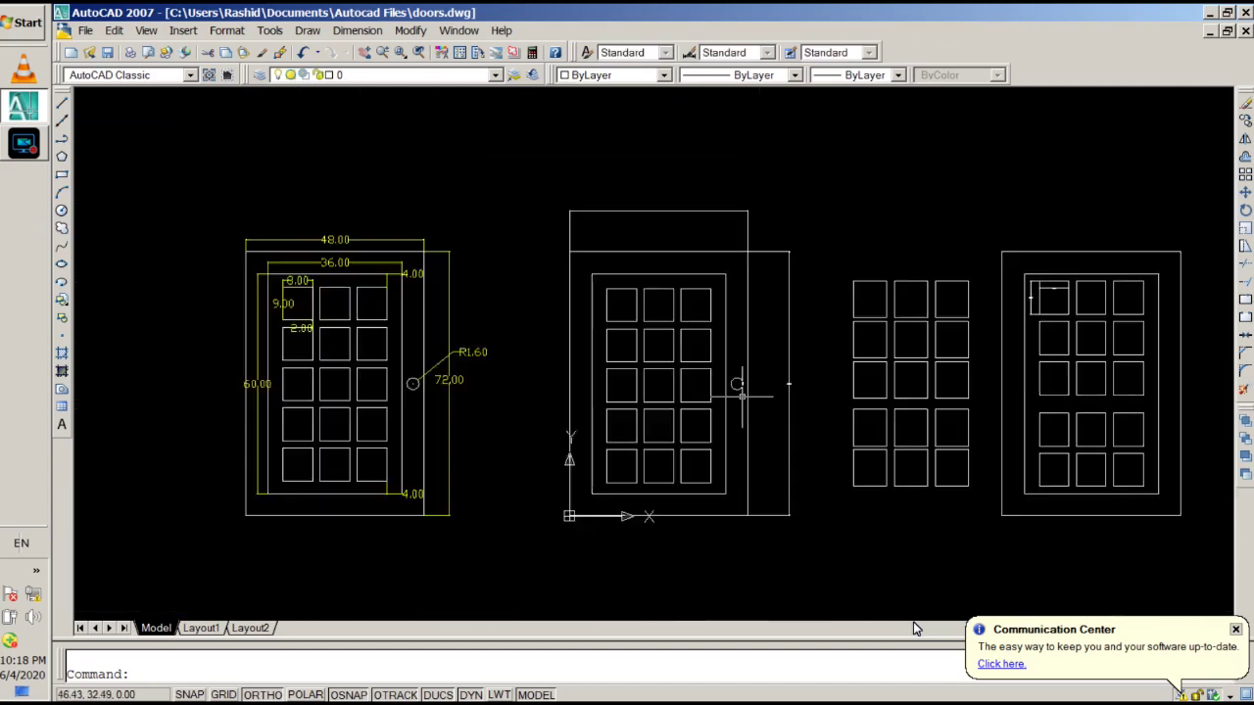
{"action": "scroll", "coordinate": [739, 395], "scroll_direction": "up", "scroll_amount": 2}
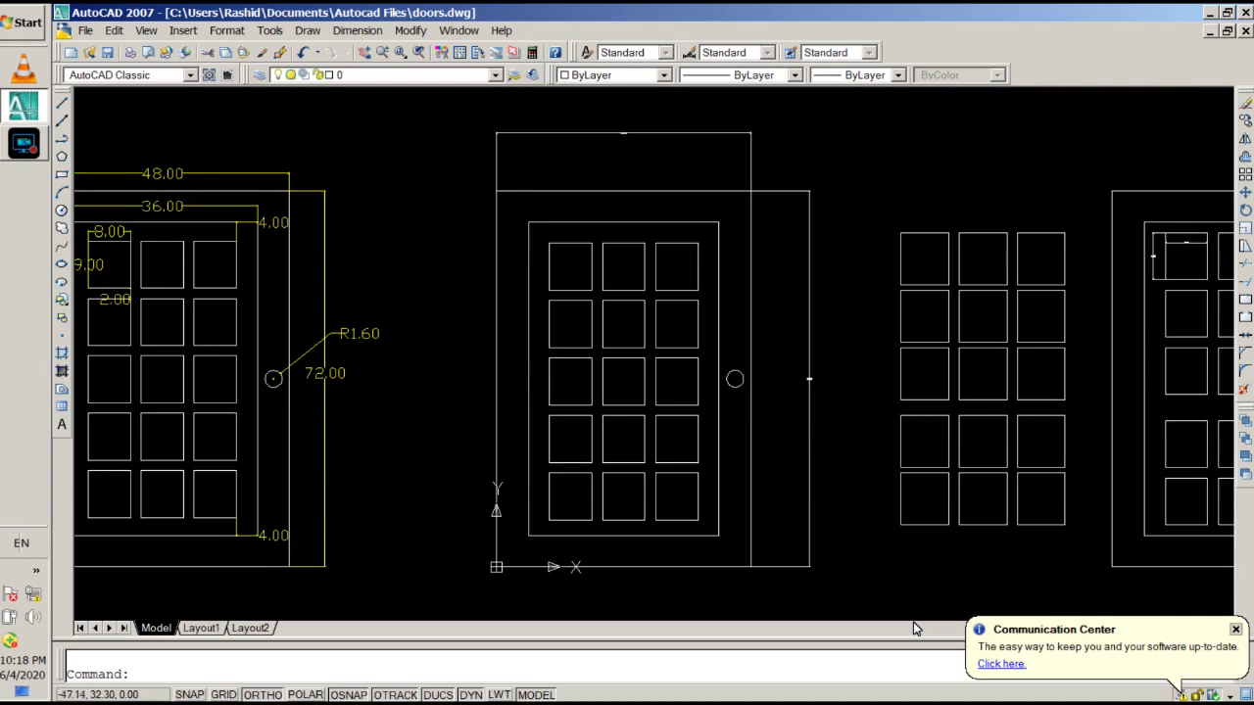
{"action": "middle_click_drag", "start_coordinate": [627, 480], "coordinate": [702, 454]}
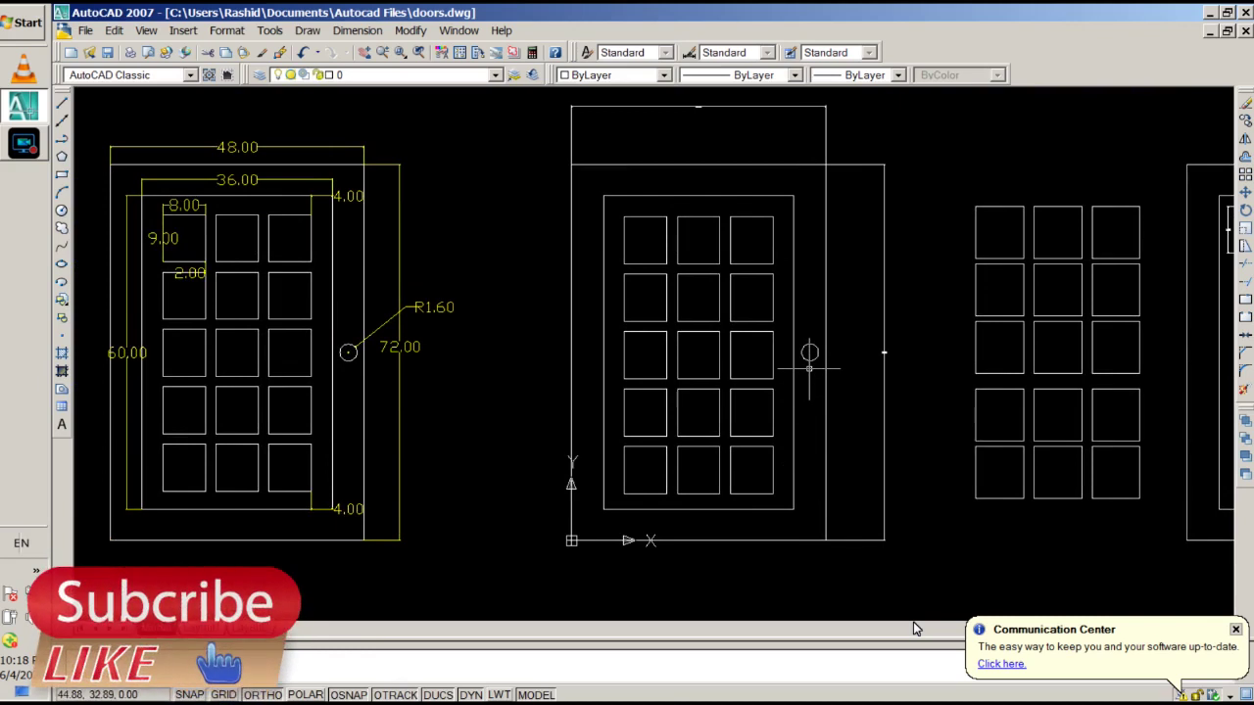
{"action": "left_click", "coordinate": [885, 314]}
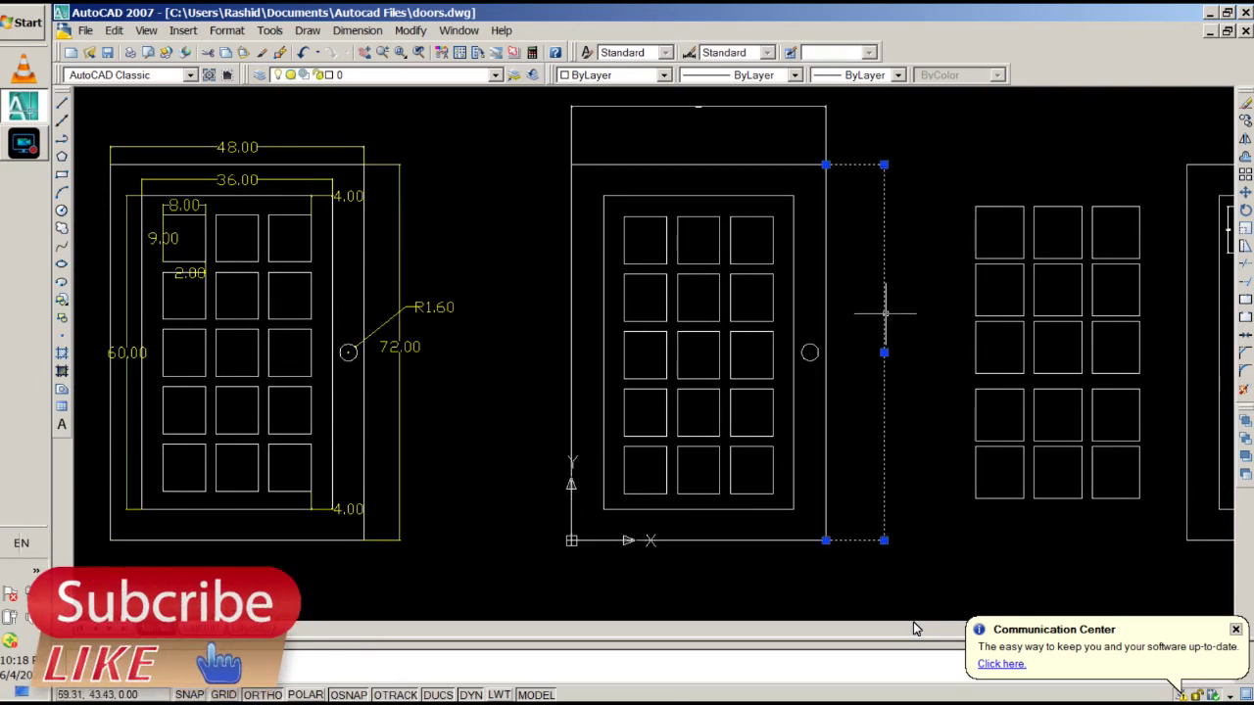
{"action": "left_click", "coordinate": [747, 106]}
{"action": "left_click", "coordinate": [795, 74]}
{"action": "left_click", "coordinate": [664, 74]}
{"action": "left_click", "coordinate": [664, 75]}
{"action": "left_click", "coordinate": [602, 127]}
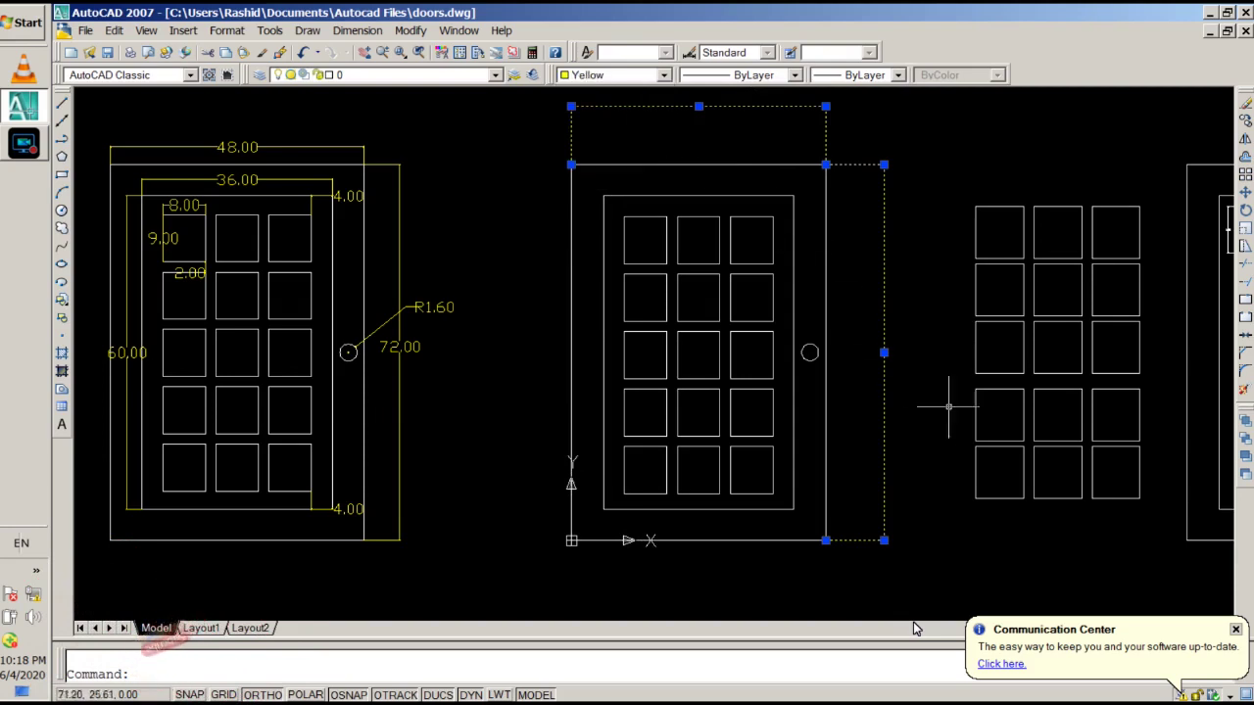
Reselect the right-hand dimension and bring up its Properties palette
{"action": "key", "text": "Escape"}
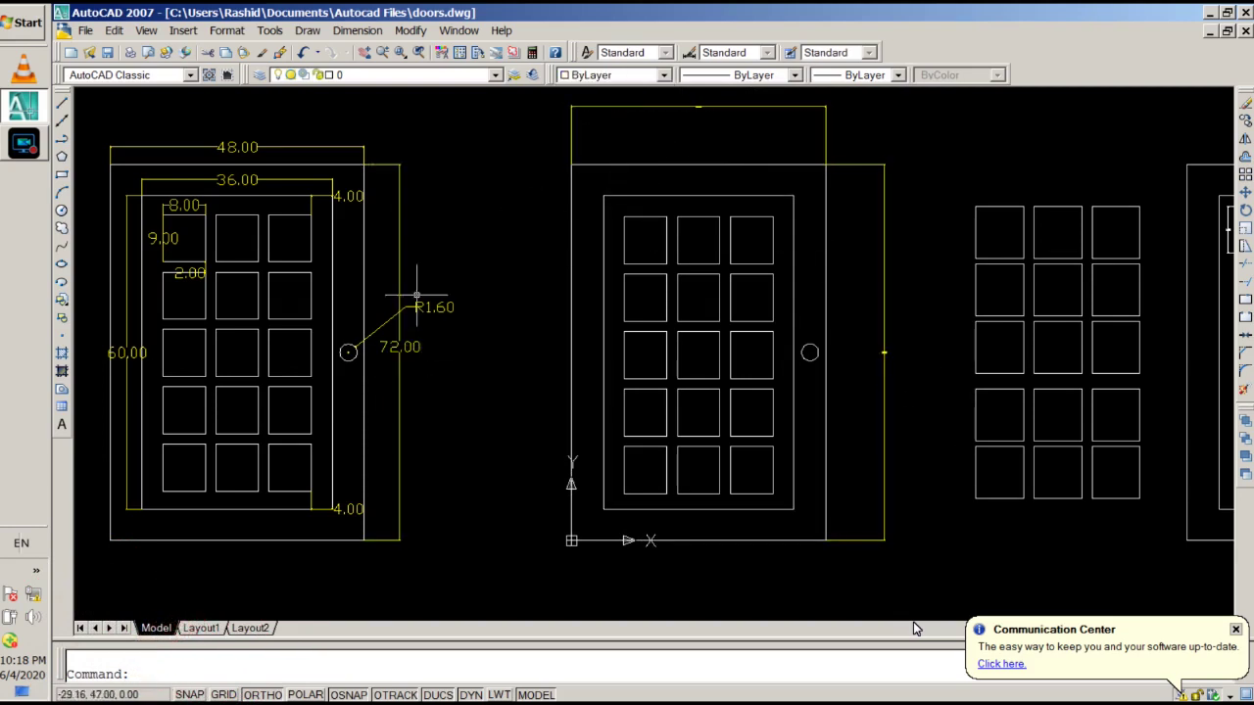
{"action": "left_click", "coordinate": [885, 350]}
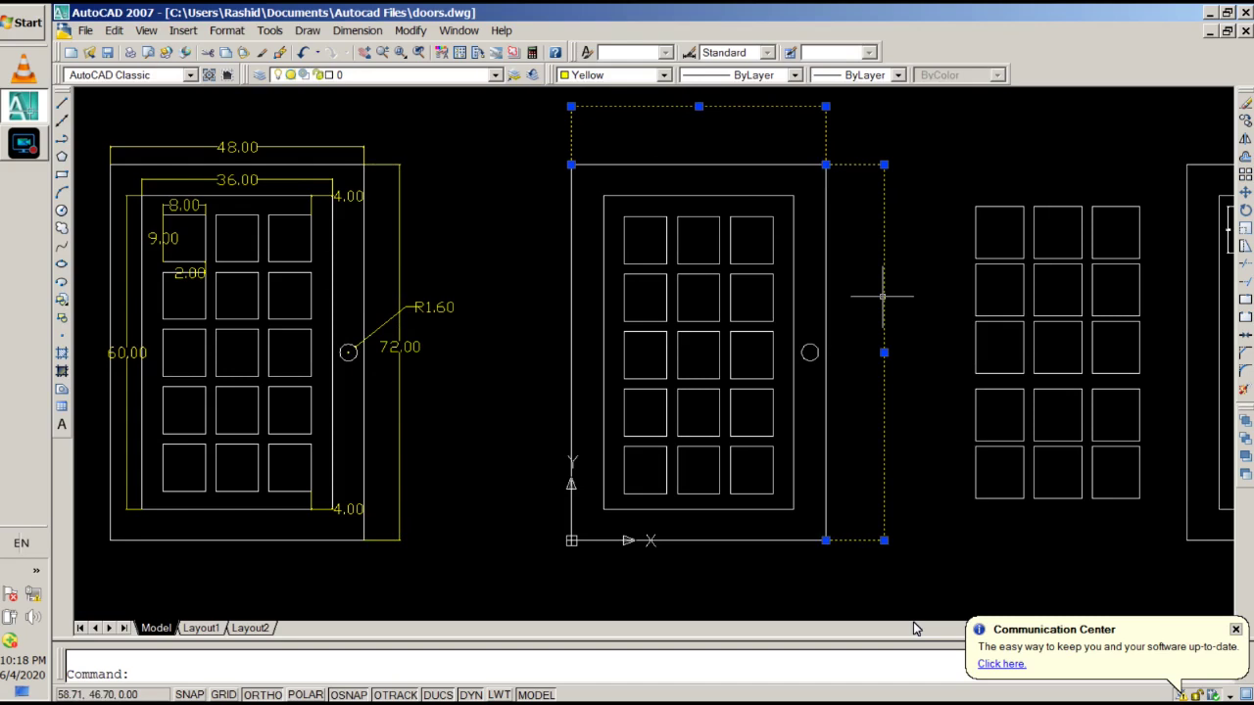
{"action": "key", "text": "ctrl+1"}
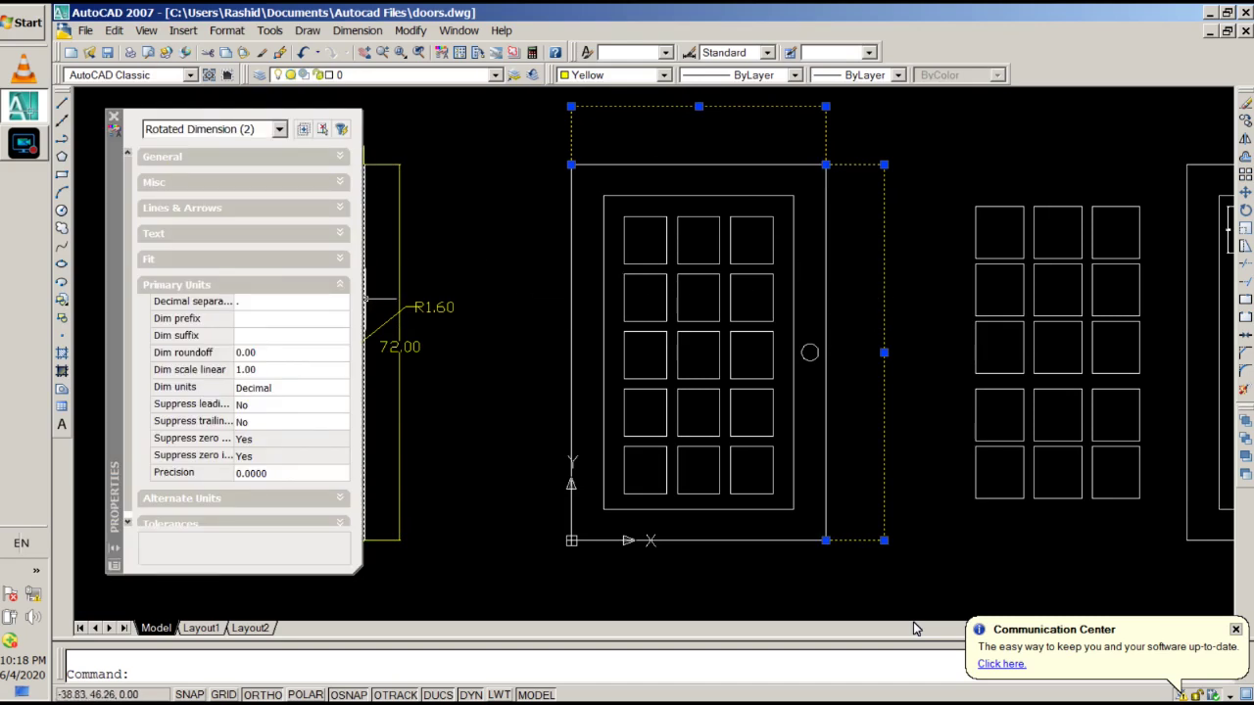
Set the dimensions' text height to 2 in the Properties Text section
{"action": "left_click", "coordinate": [148, 258]}
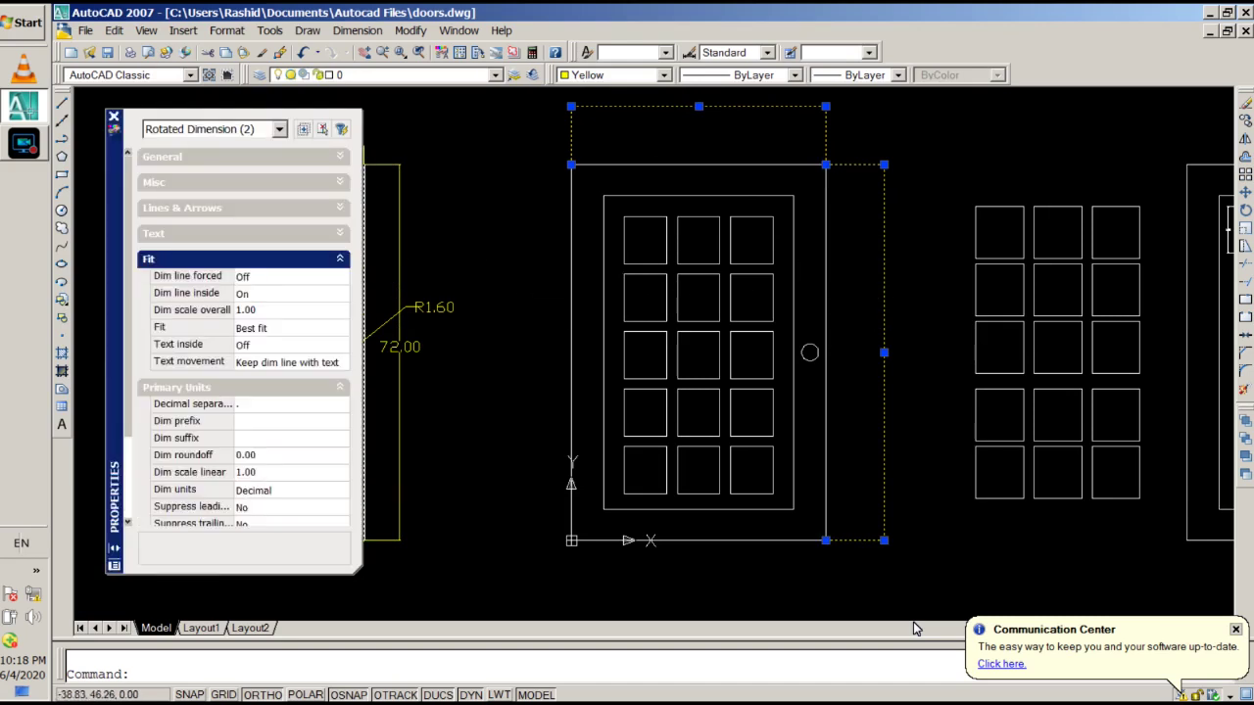
{"action": "left_click", "coordinate": [154, 233]}
{"action": "left_click", "coordinate": [179, 301]}
{"action": "left_click", "coordinate": [340, 303]}
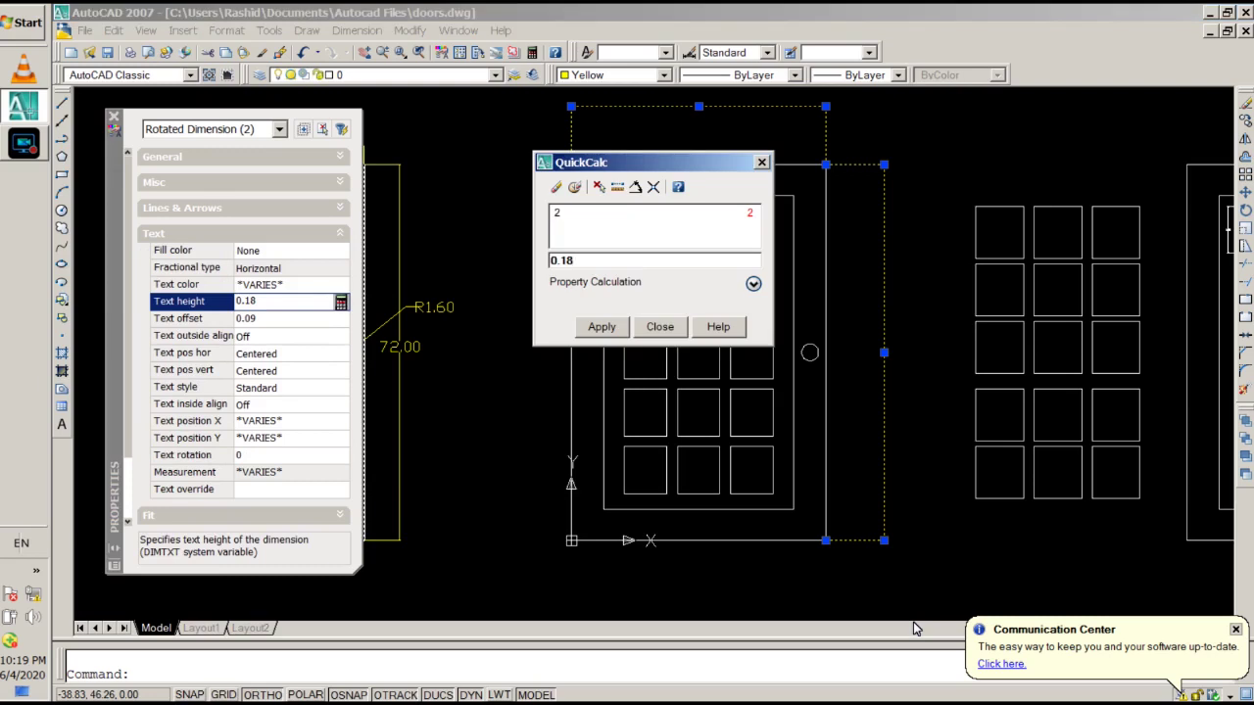
{"action": "type", "text": "2"}
{"action": "key", "text": "Return"}
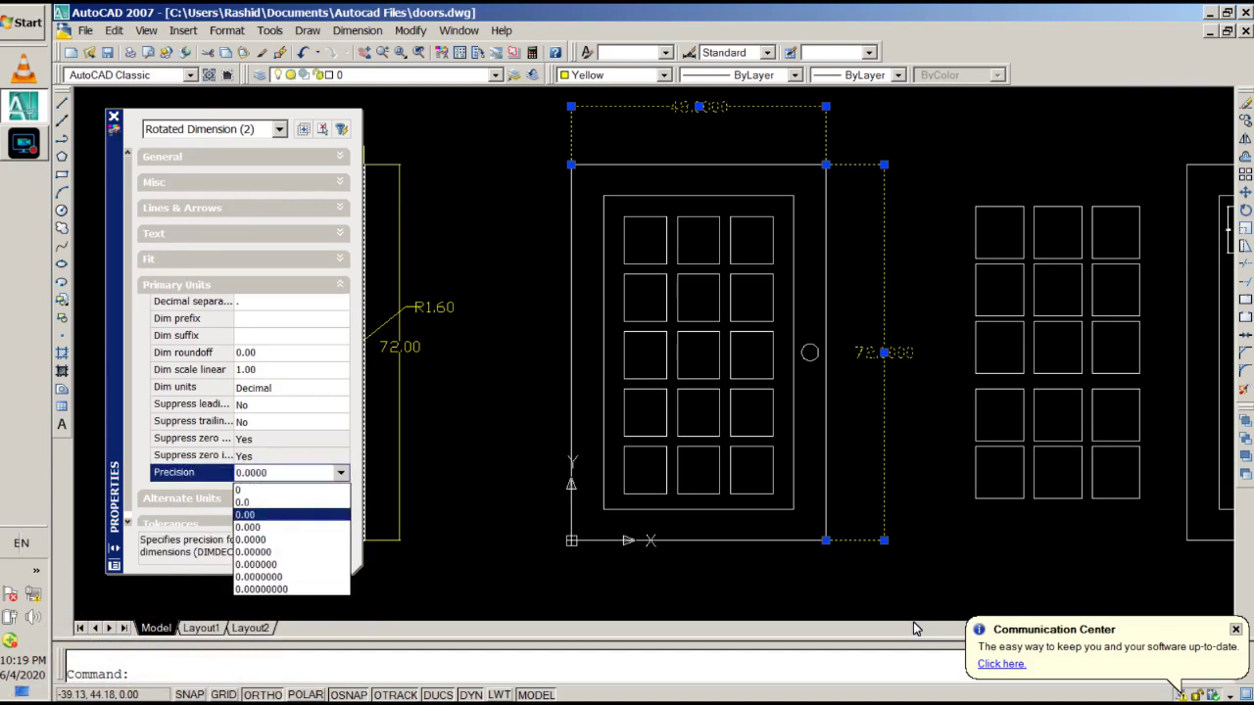
Give the dimensions 0.00 precision so they read 48.00 and 72.00, then deselect them
{"action": "left_click", "coordinate": [247, 515]}
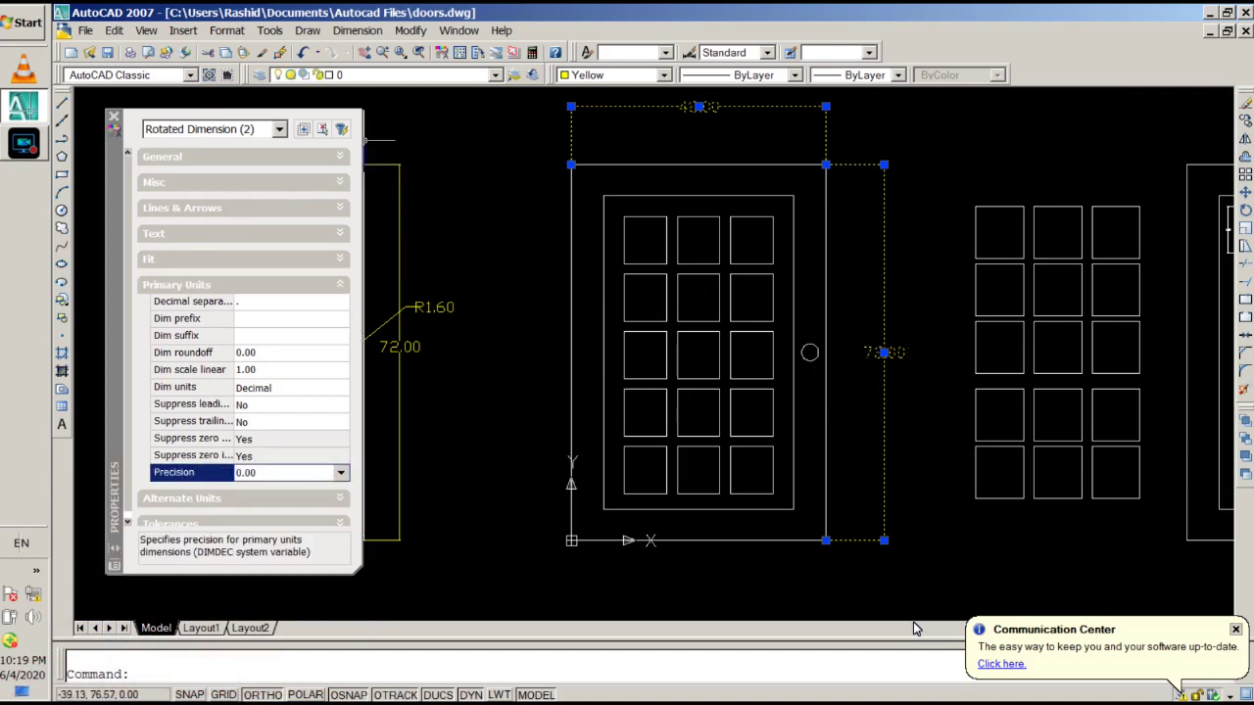
{"action": "key", "text": "ctrl+1"}
{"action": "left_click", "coordinate": [462, 224]}
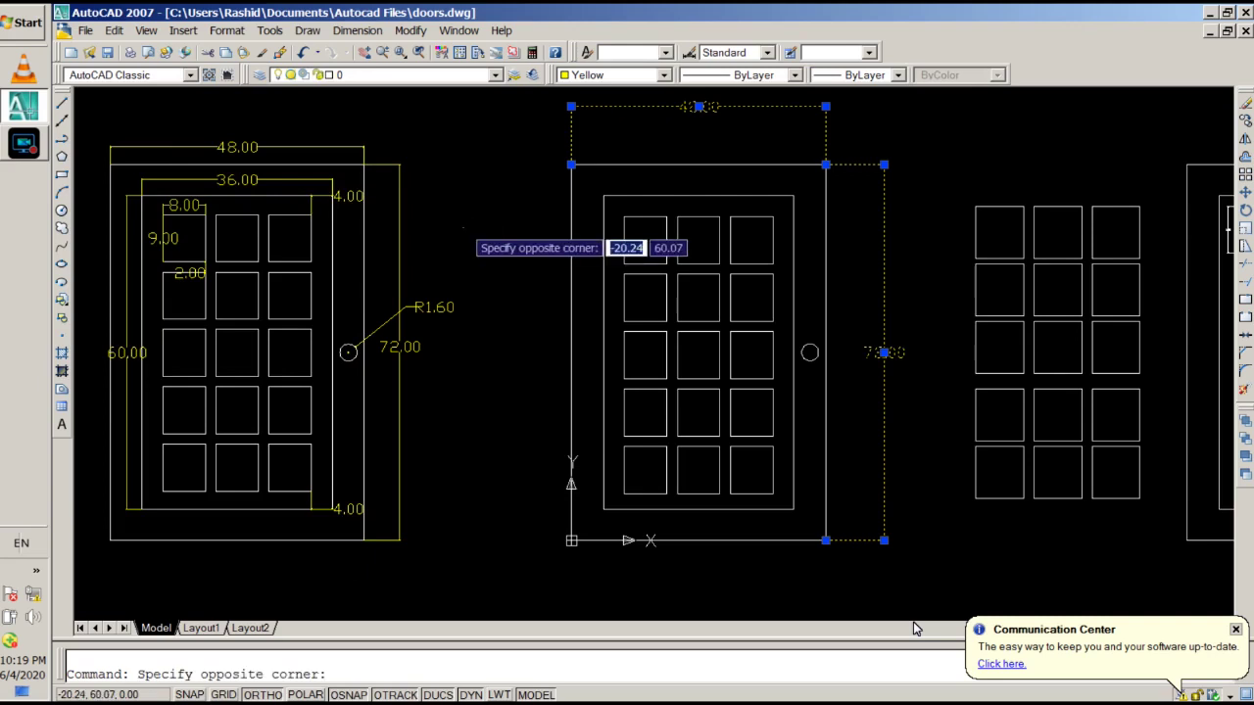
{"action": "key", "text": "Escape"}
{"action": "key", "text": "Escape"}
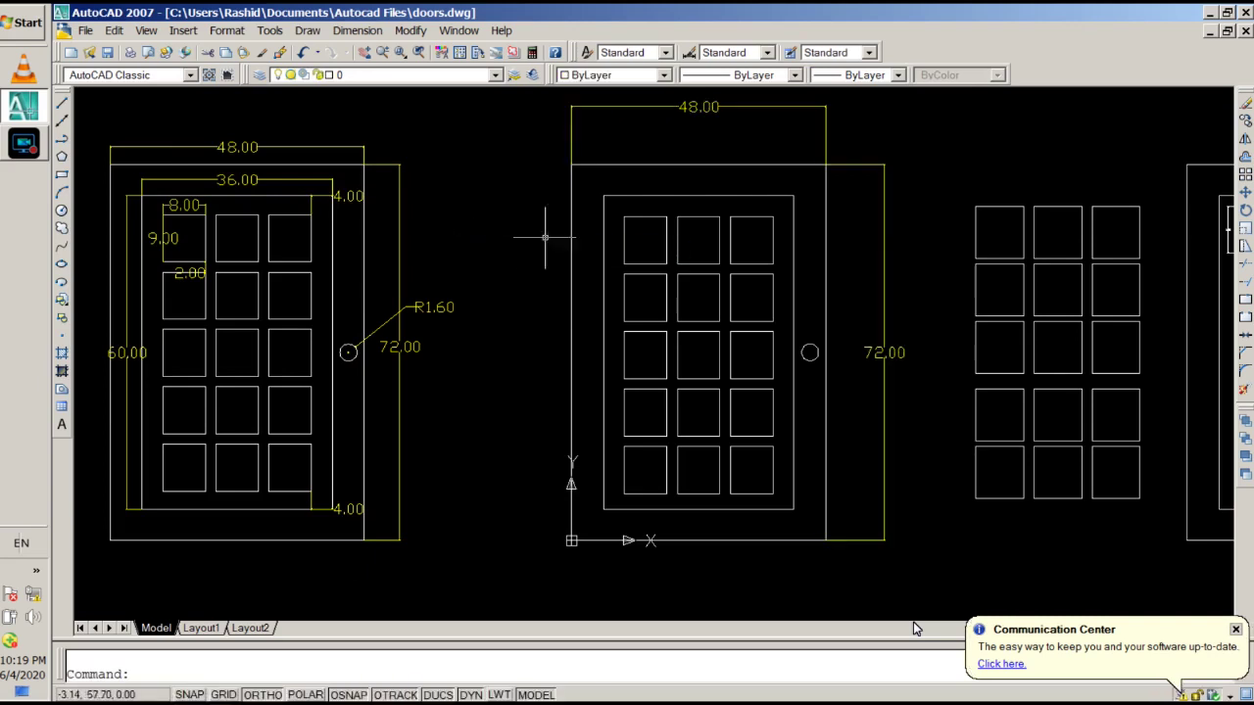
Add a radius dimension to the knob circle, placing its leader up and to the right
{"action": "scroll", "coordinate": [845, 356], "scroll_direction": "up", "scroll_amount": 1}
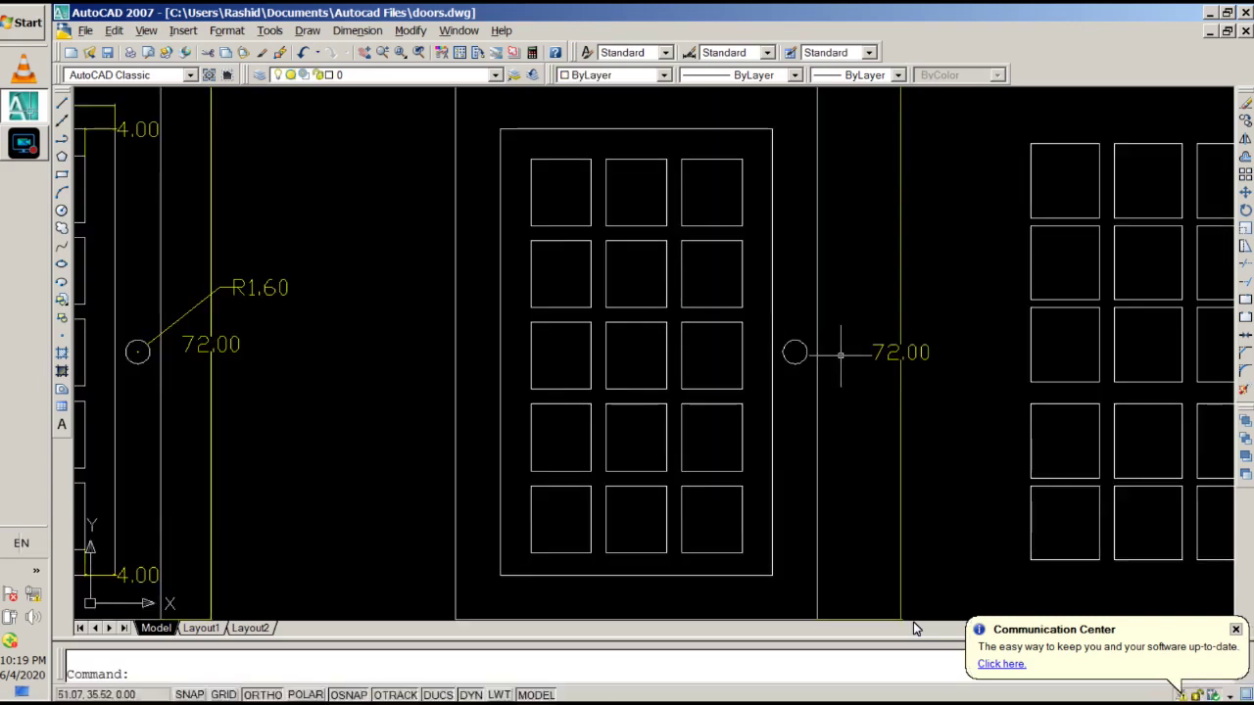
{"action": "key", "text": "alt+n"}
{"action": "key", "text": "Down"}
{"action": "key", "text": "Down"}
{"action": "key", "text": "Down"}
{"action": "key", "text": "Down"}
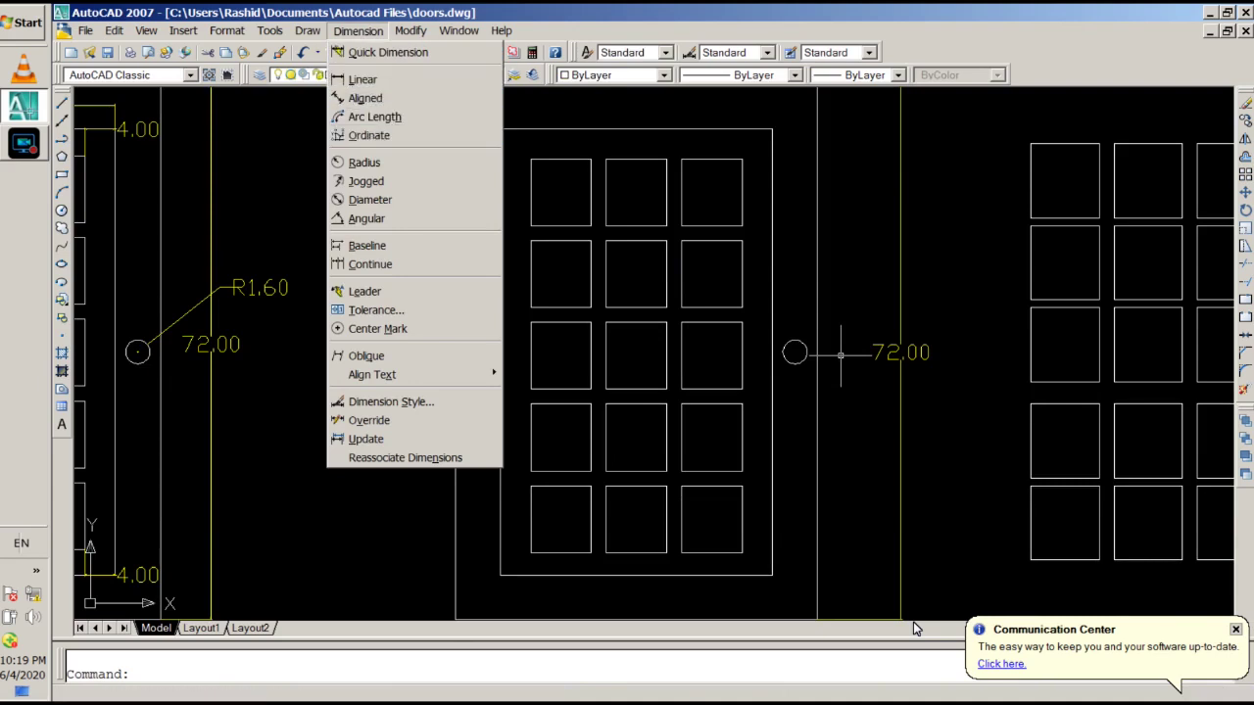
{"action": "key", "text": "Down"}
{"action": "key", "text": "Return"}
{"action": "left_click", "coordinate": [795, 351]}
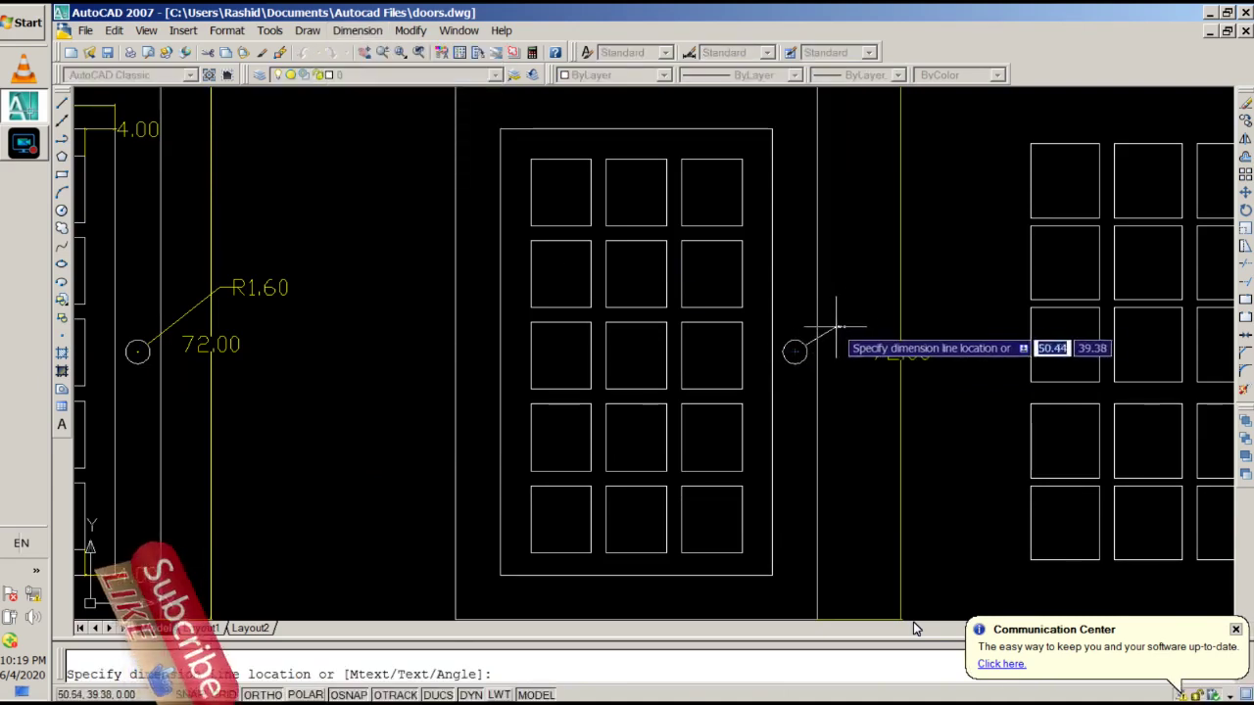
{"action": "left_click", "coordinate": [855, 286]}
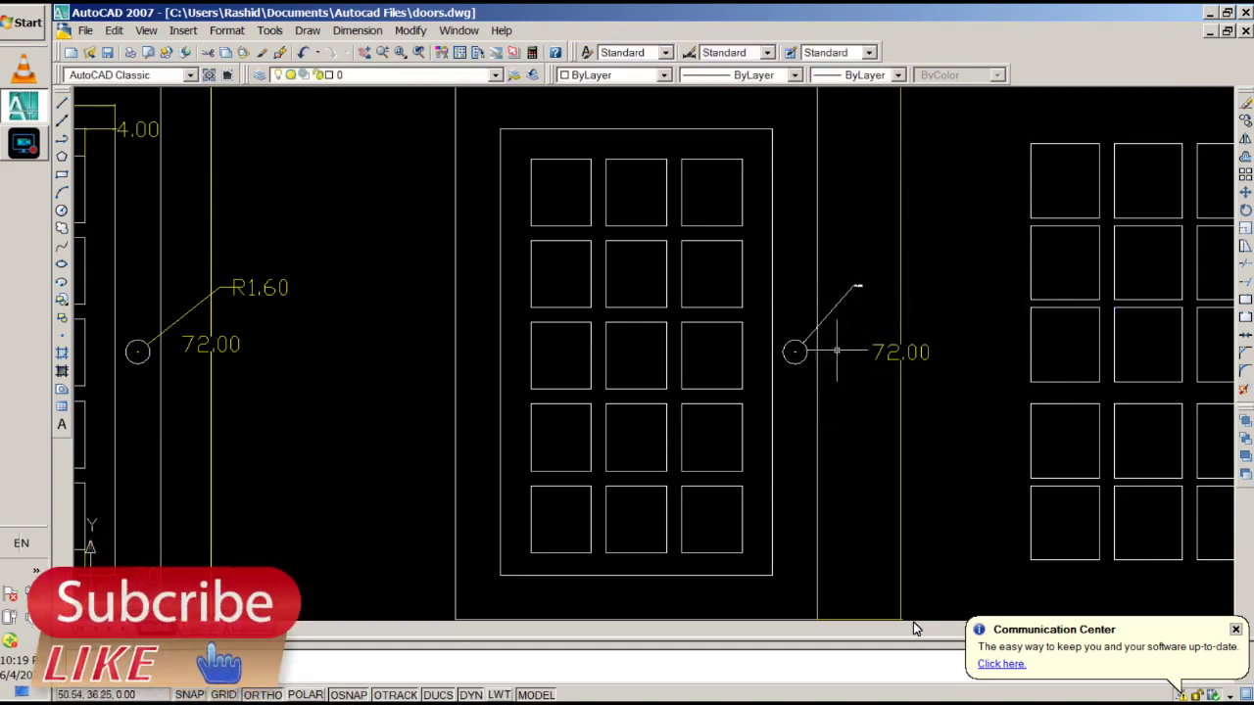
In the knob dimension's Properties, set text height to 2 and precision to 0.00
{"action": "double_click", "coordinate": [858, 285]}
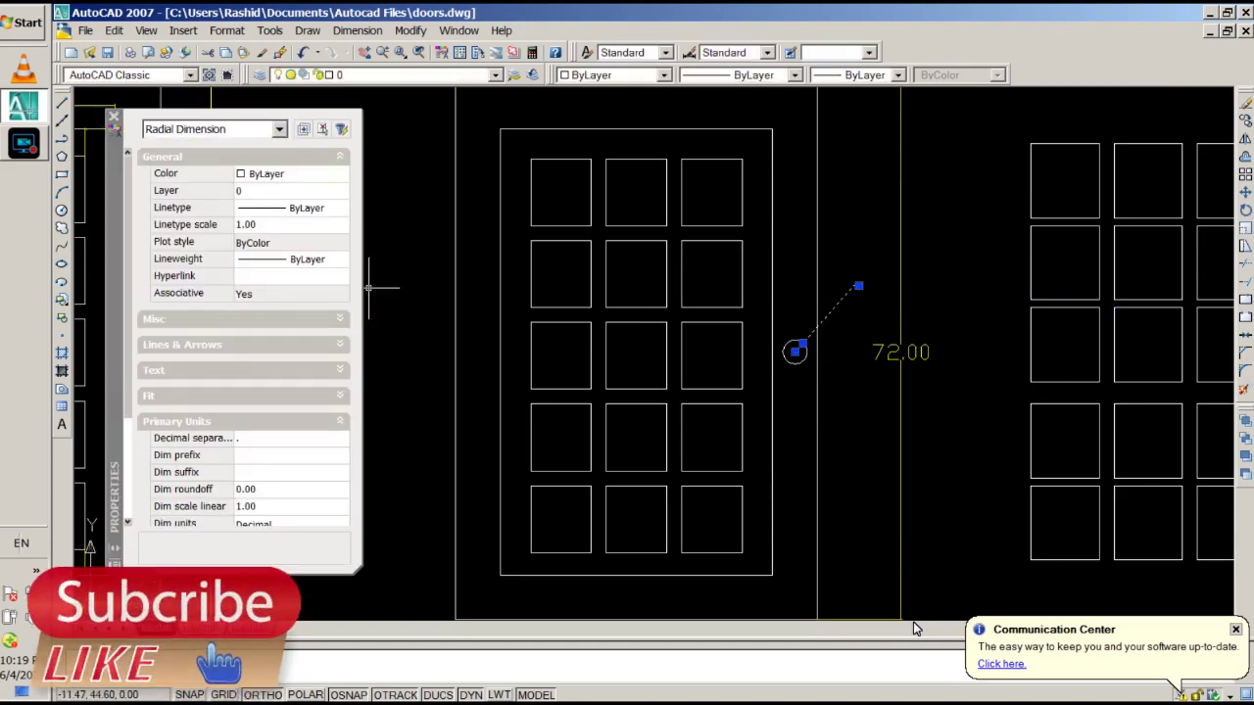
{"action": "left_click", "coordinate": [154, 370]}
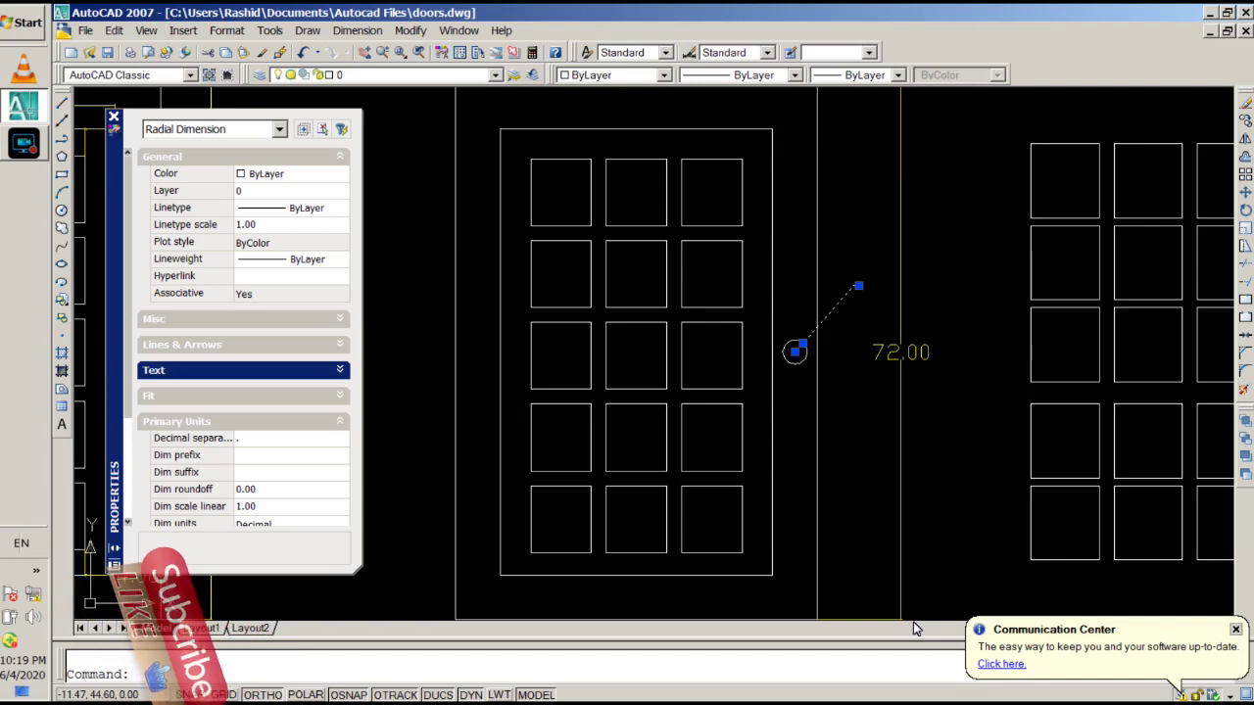
{"action": "left_click", "coordinate": [153, 369]}
{"action": "left_click", "coordinate": [180, 437]}
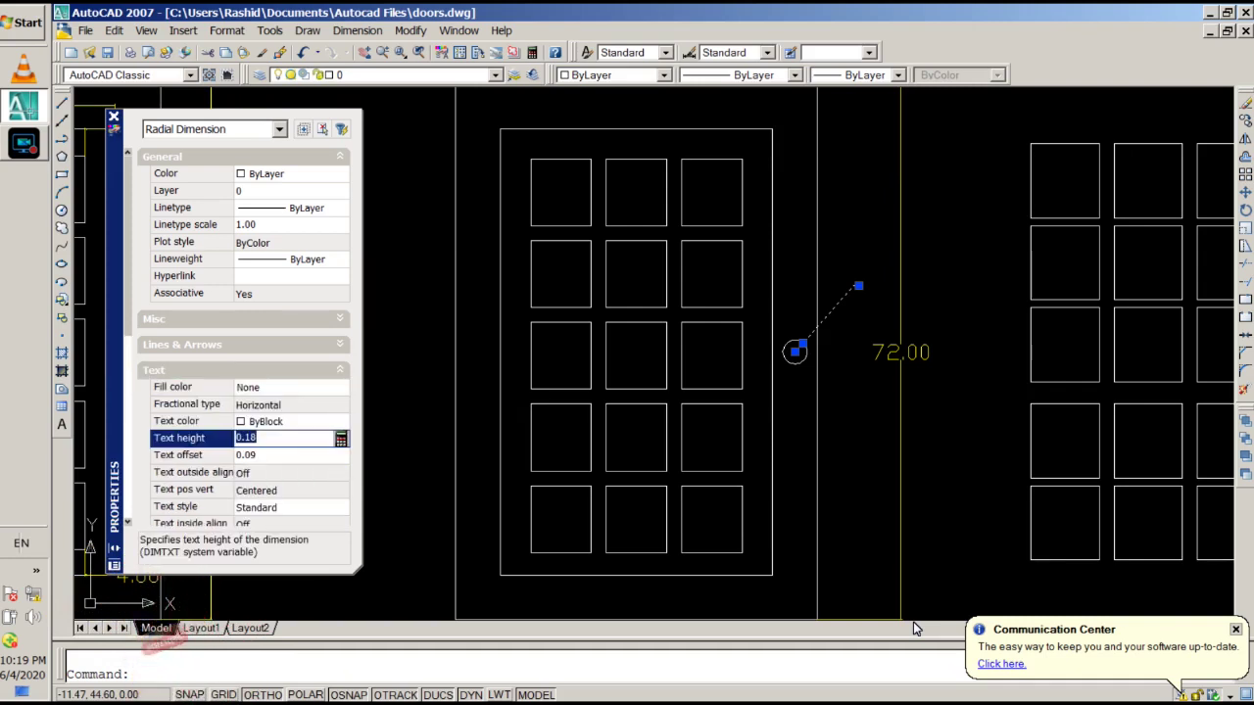
{"action": "type", "text": "2"}
{"action": "key", "text": "Return"}
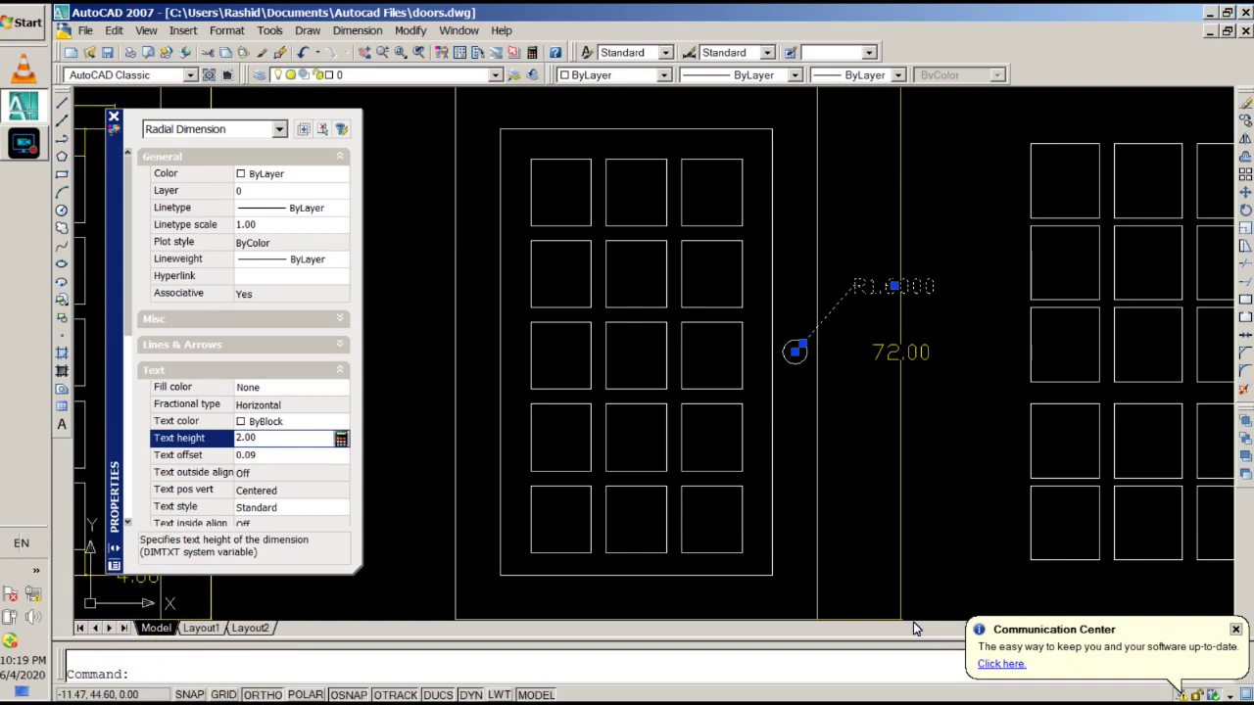
{"action": "key", "text": "Up"}
{"action": "key", "text": "Up"}
{"action": "key", "text": "Up"}
{"action": "key", "text": "Left"}
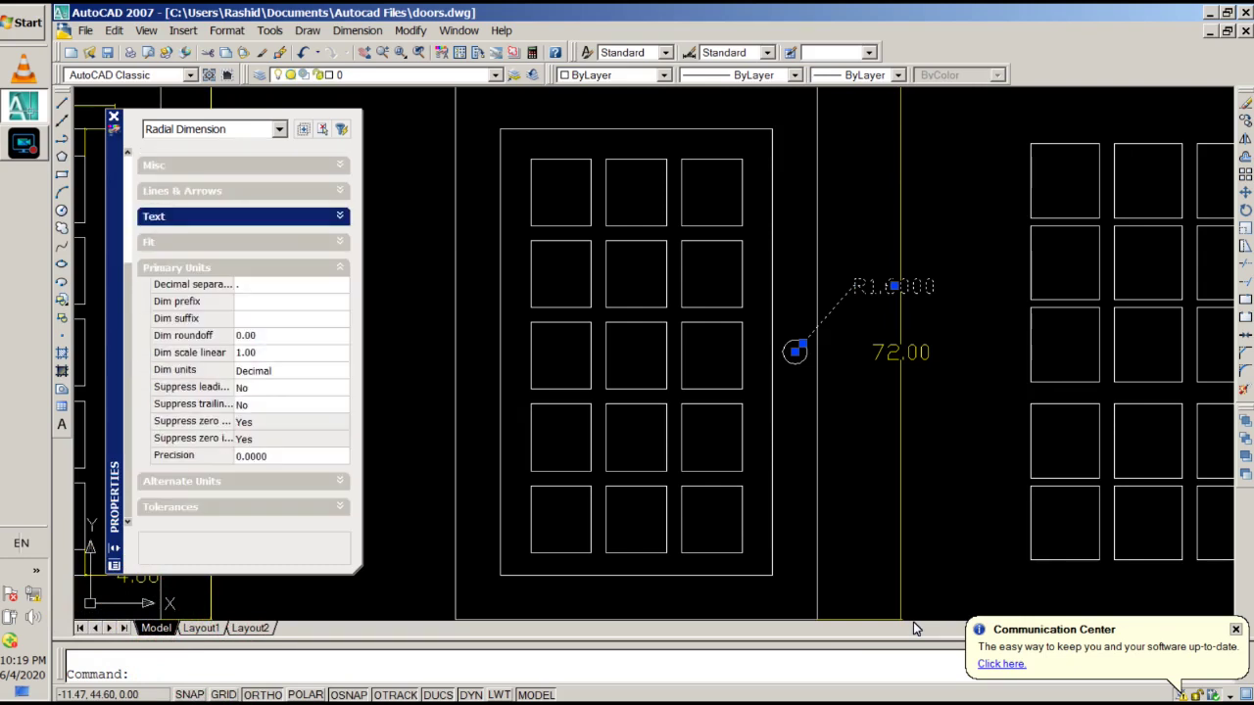
{"action": "key", "text": "Down"}
{"action": "key", "text": "Down"}
{"action": "key", "text": "Down"}
{"action": "key", "text": "alt+Down"}
{"action": "key", "text": "Up"}
{"action": "key", "text": "Up"}
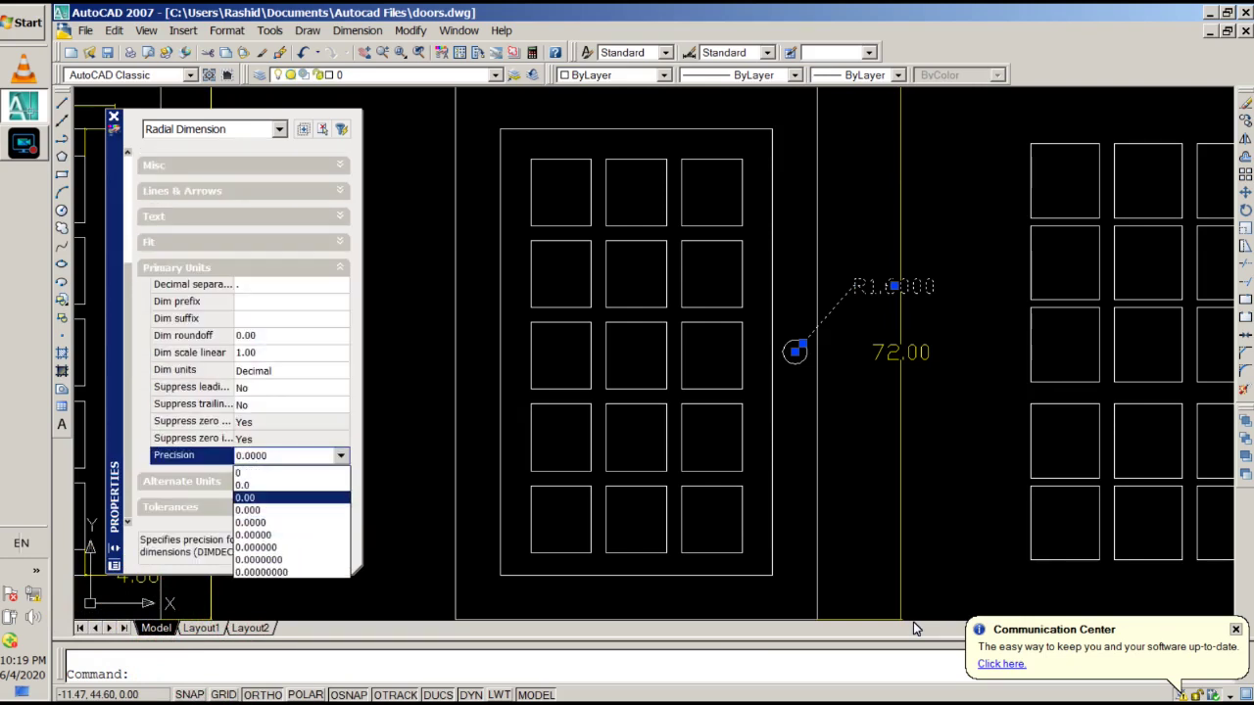
{"action": "key", "text": "Return"}
{"action": "left_click", "coordinate": [372, 457]}
{"action": "left_click", "coordinate": [611, 392]}
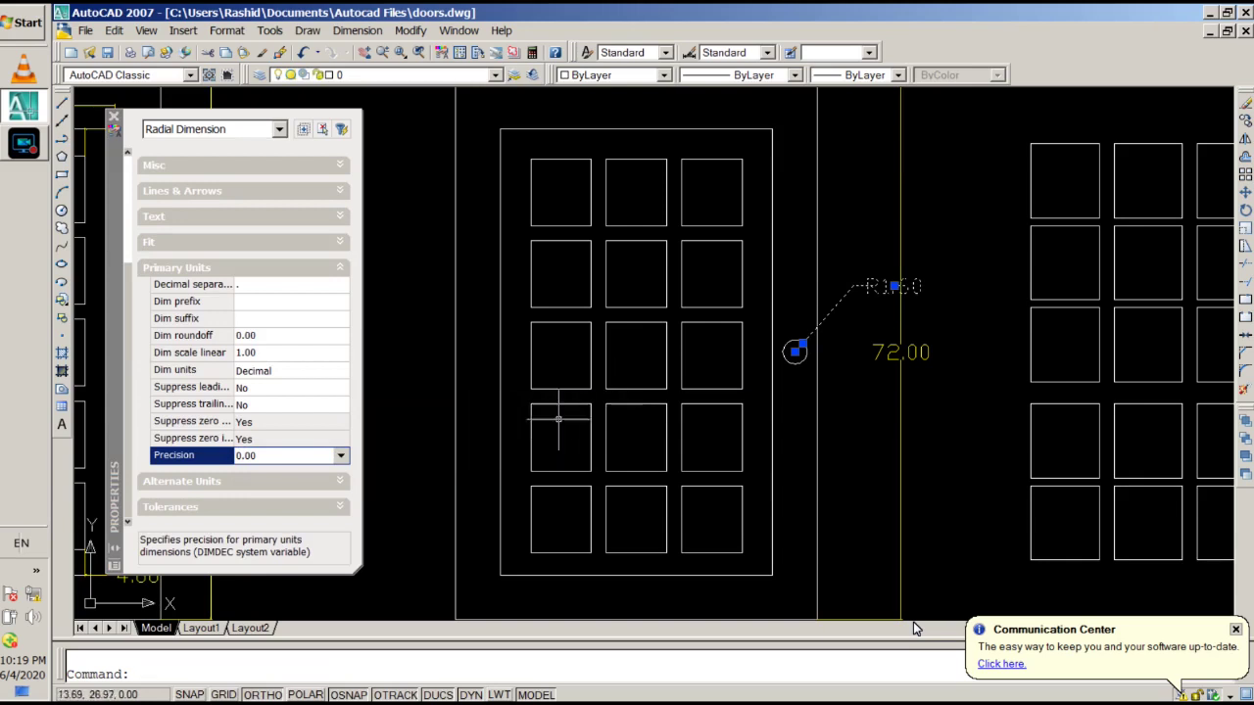